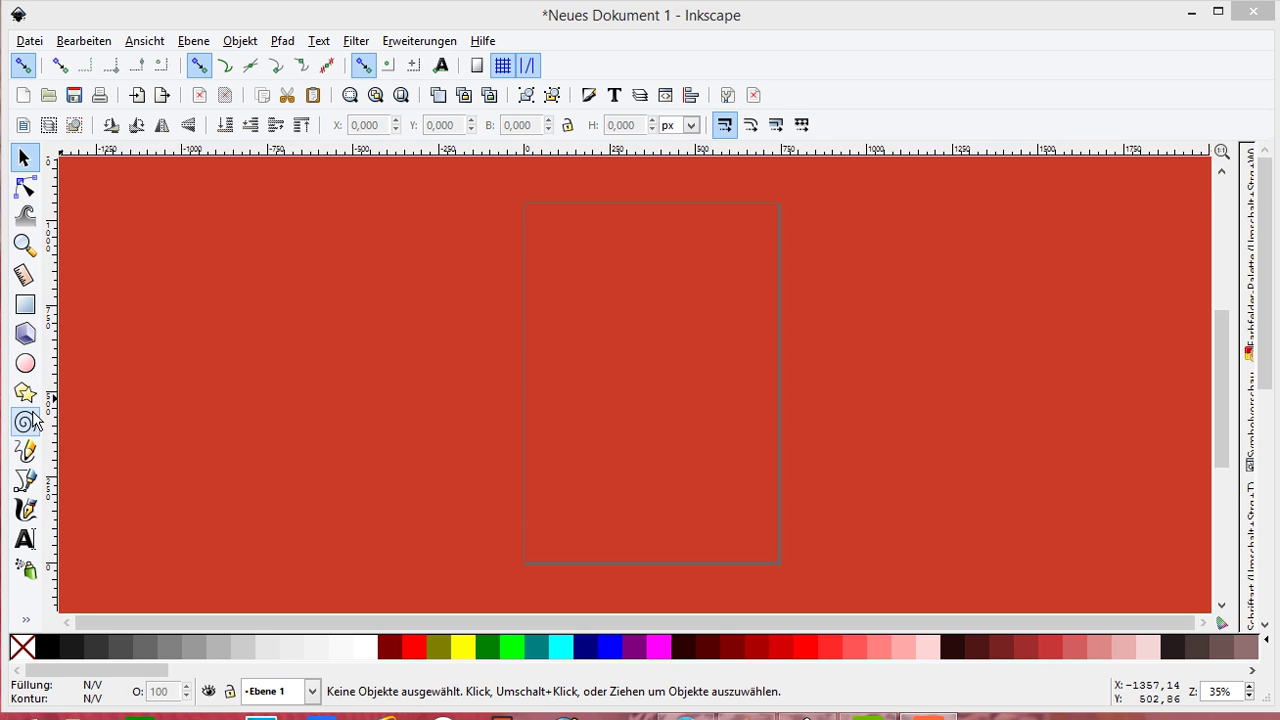
# - Draw a blue rectangle left of the page, about 1165.71 × 405.714 px, with 140 px rounded corners
pyautogui.click(27, 305)
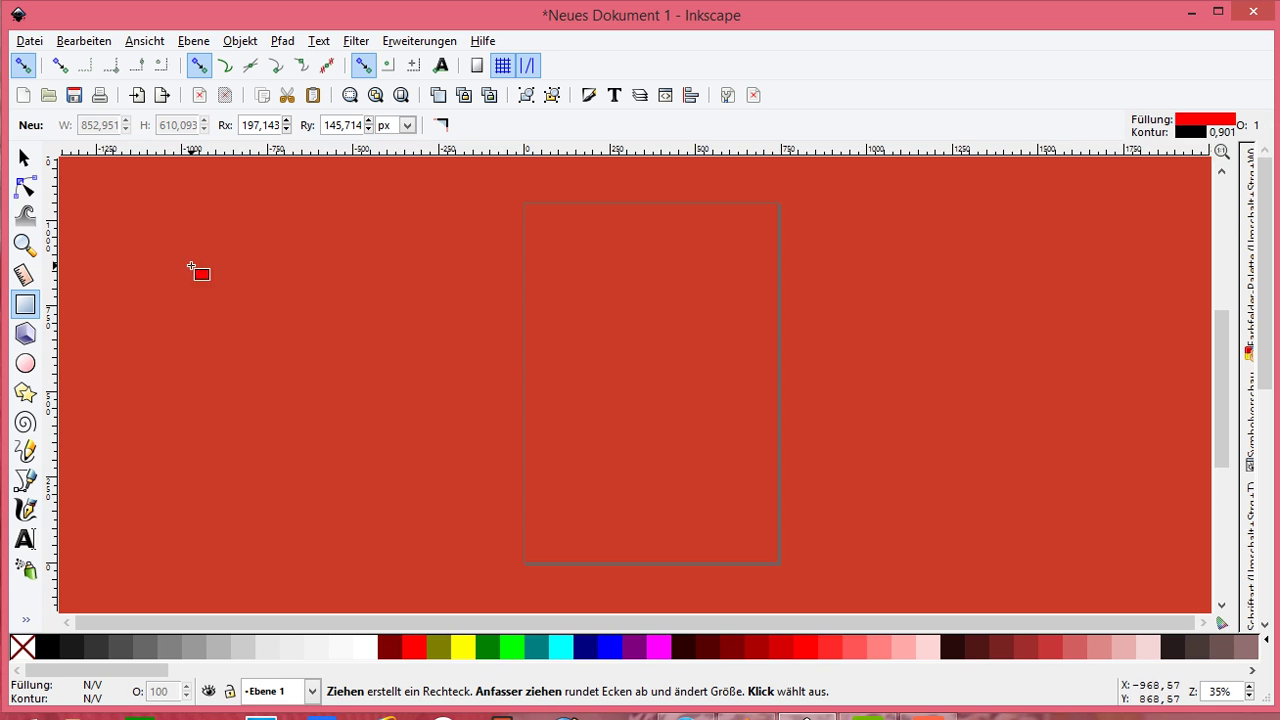
pyautogui.moveTo(192, 262); pyautogui.dragTo(492, 459)
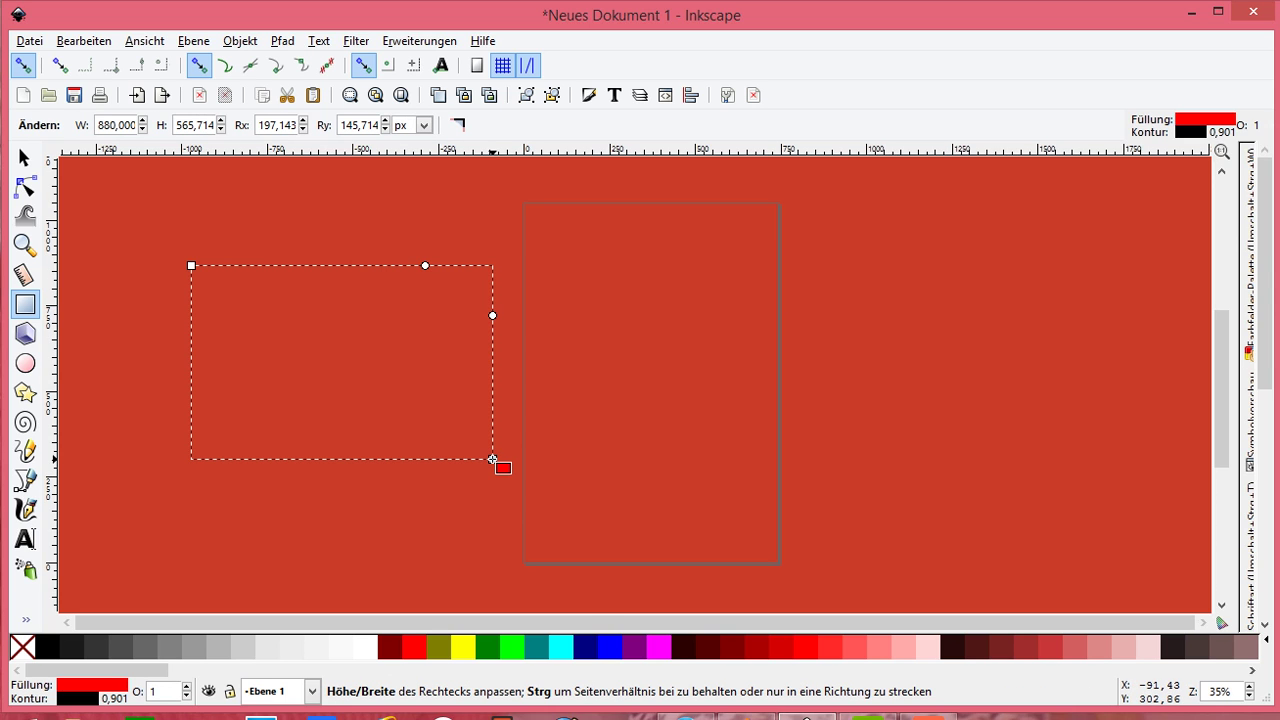
pyautogui.click(611, 647)
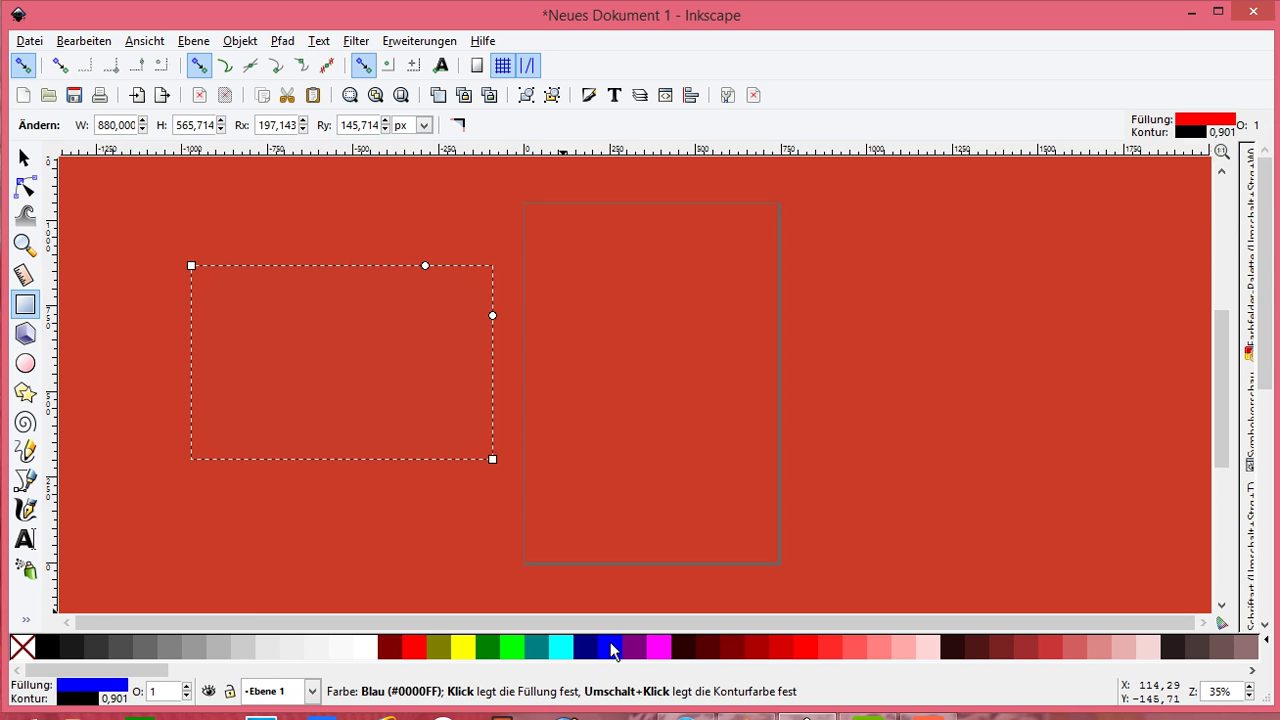
pyautogui.click(186, 687)
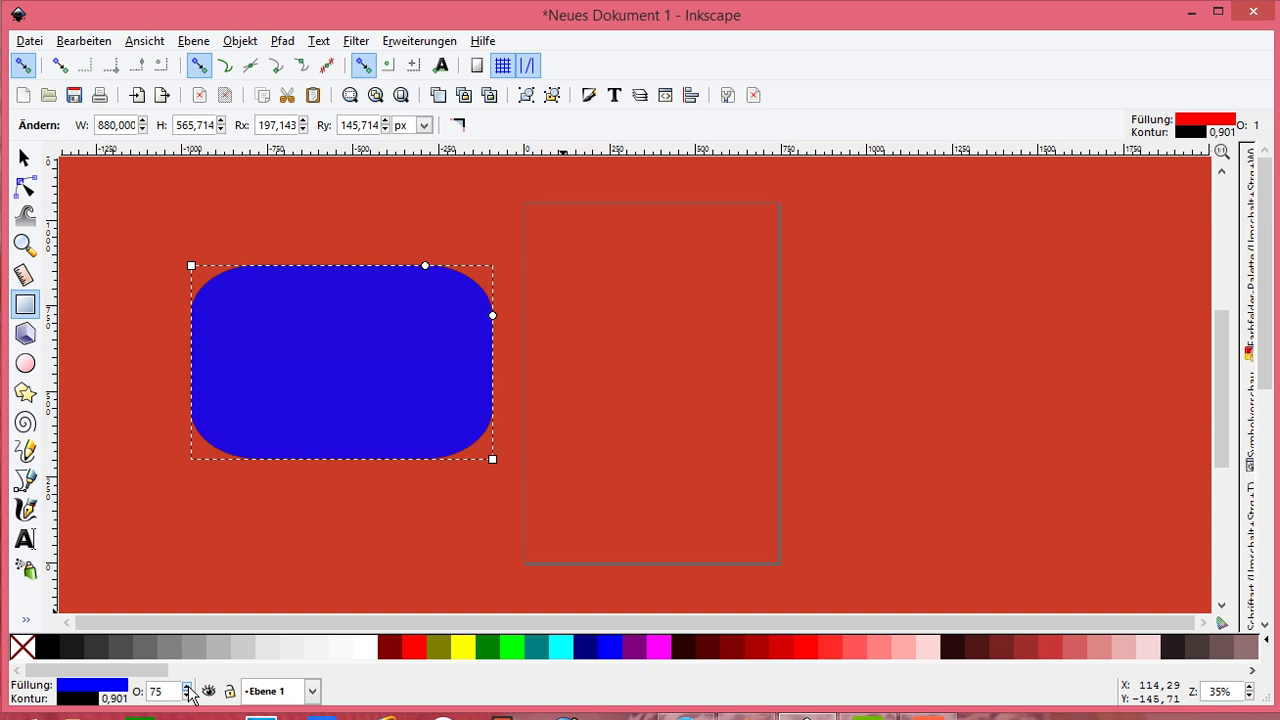
pyautogui.click(186, 688)
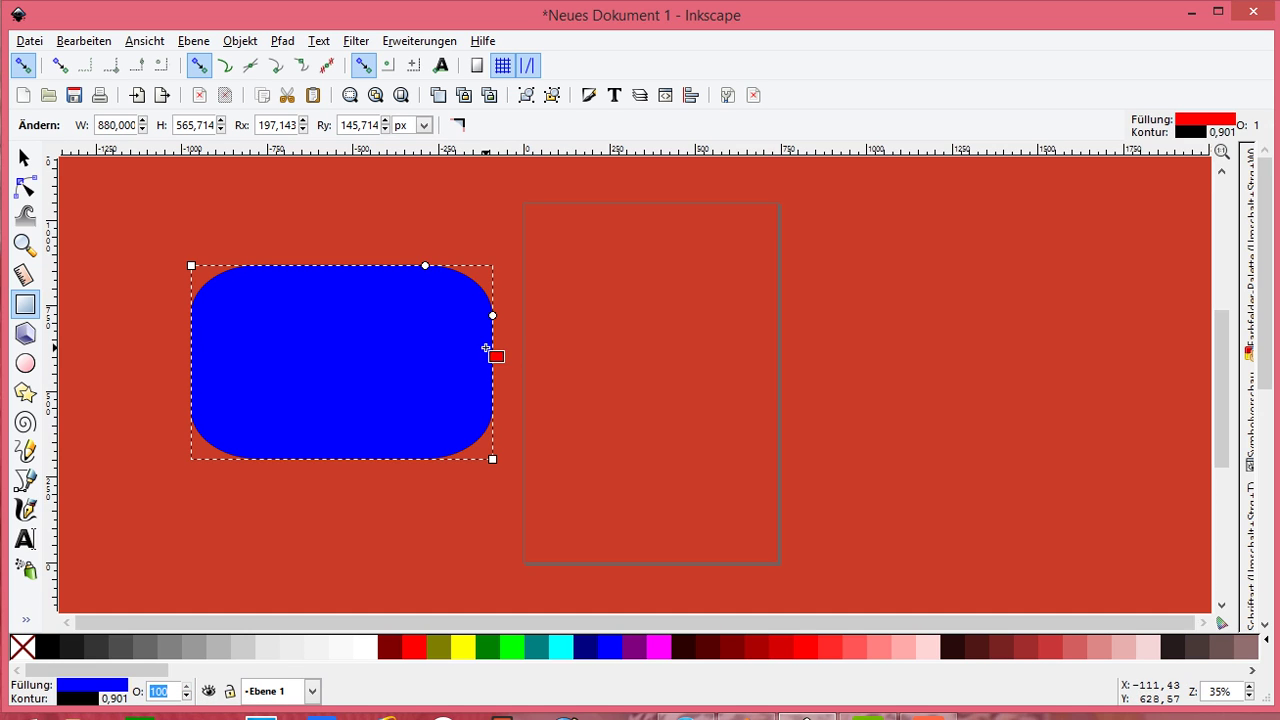
pyautogui.moveTo(493, 460)
pyautogui.mouseDown()
pyautogui.moveTo(471, 462)
pyautogui.moveTo(579, 333)
pyautogui.moveTo(591, 404)
pyautogui.mouseUp()
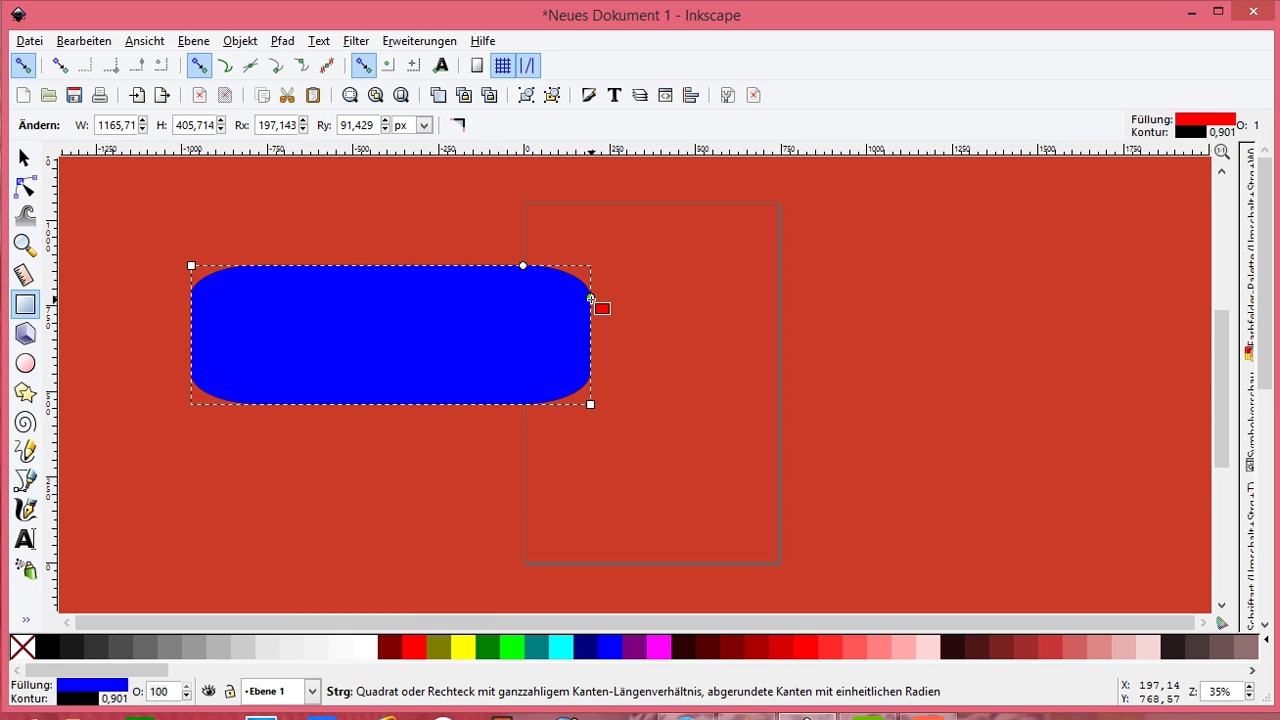
pyautogui.moveTo(591, 299)
pyautogui.mouseDown()
pyautogui.moveTo(604, 284)
pyautogui.moveTo(592, 270)
pyautogui.moveTo(591, 330)
pyautogui.moveTo(588, 314)
pyautogui.mouseUp()
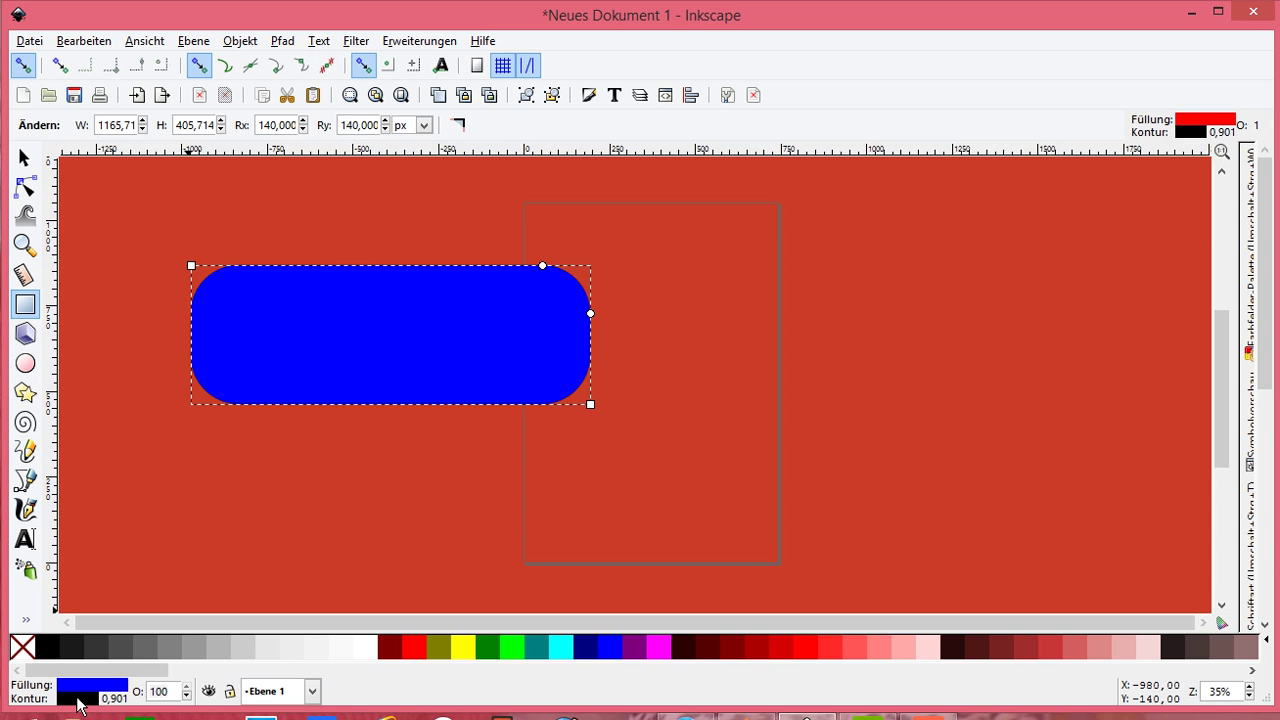
# - Give the rectangle a 2 cm black stroke, inverting the stroke colour to white and back to black
pyautogui.rightClick(80, 703)
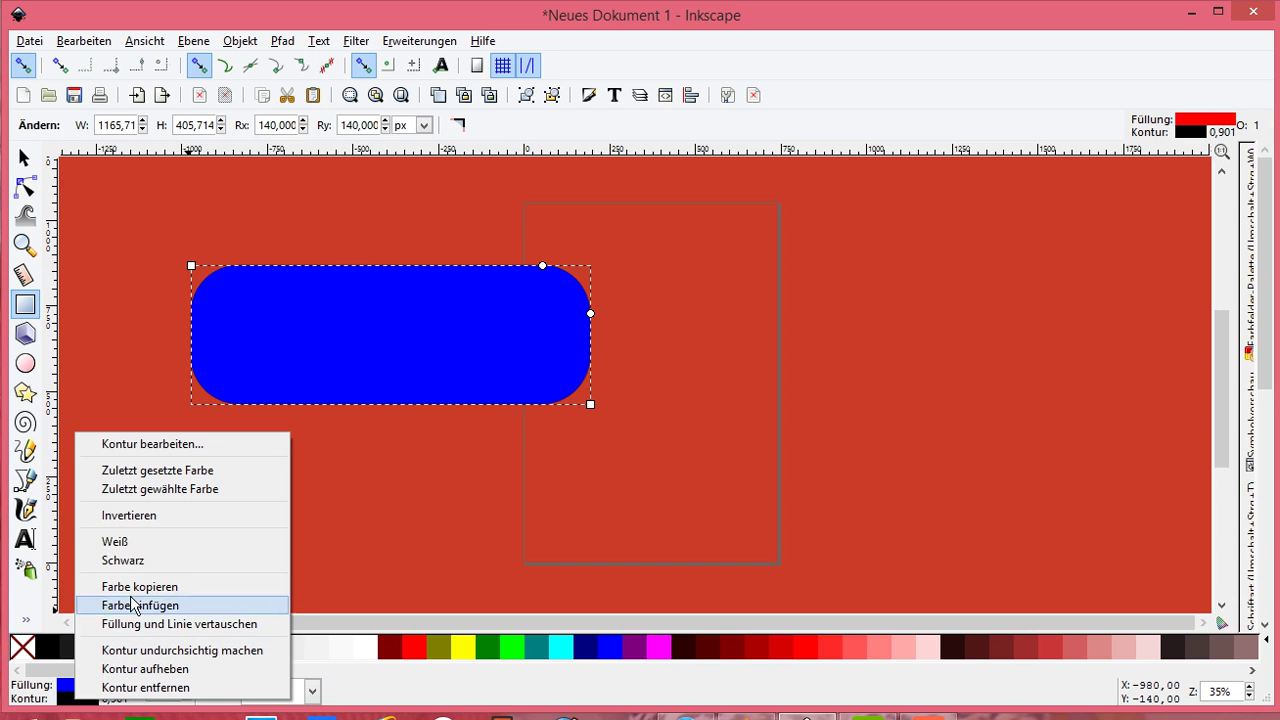
pyautogui.click(147, 518)
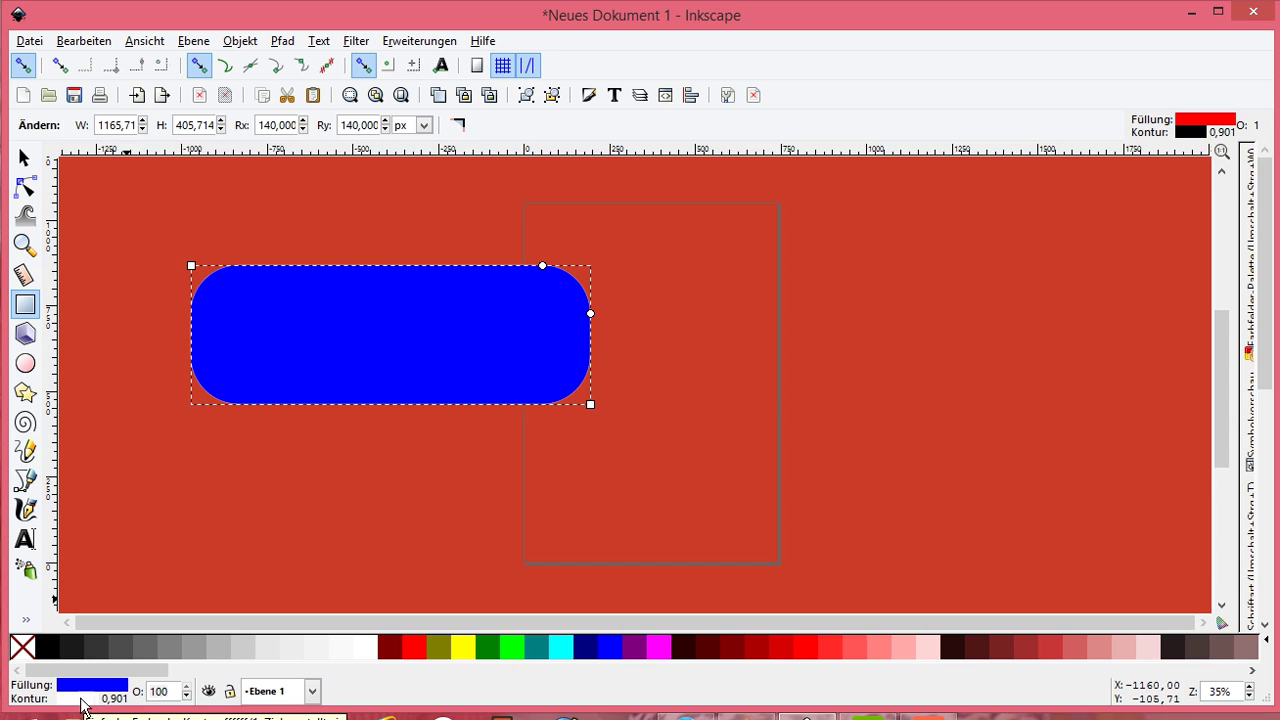
pyautogui.rightClick(111, 700)
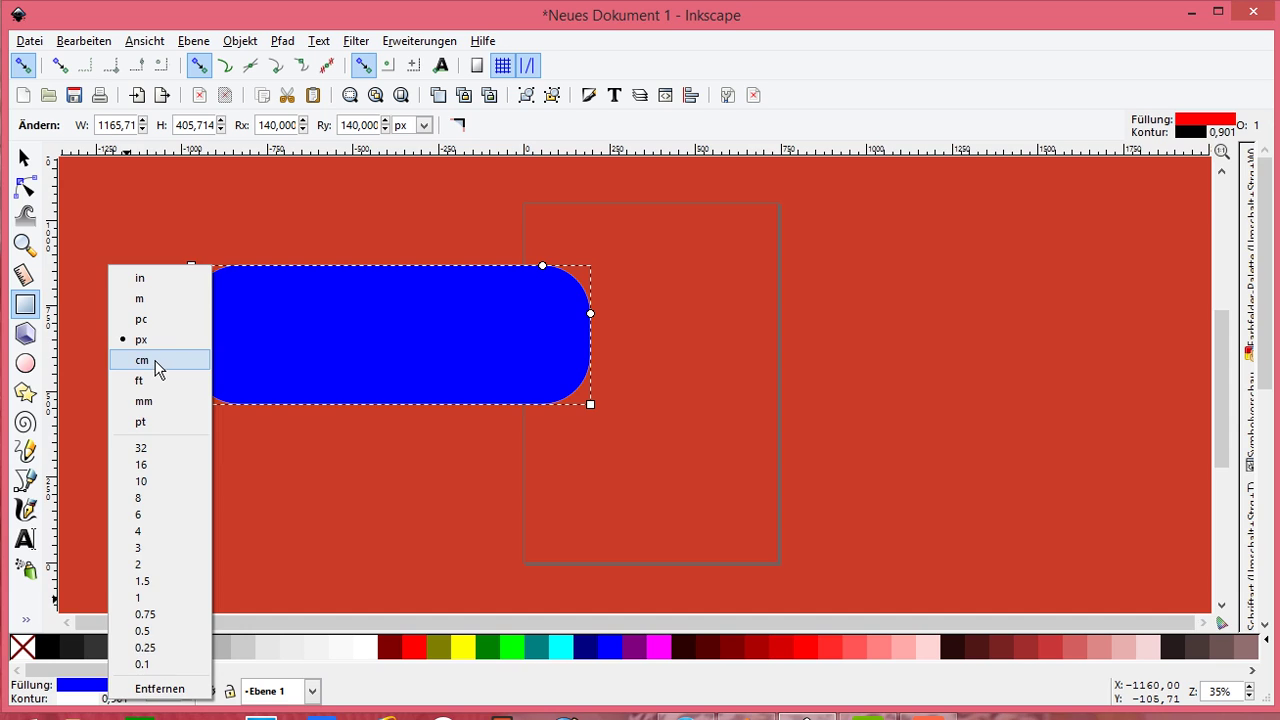
pyautogui.click(162, 361)
pyautogui.rightClick(113, 700)
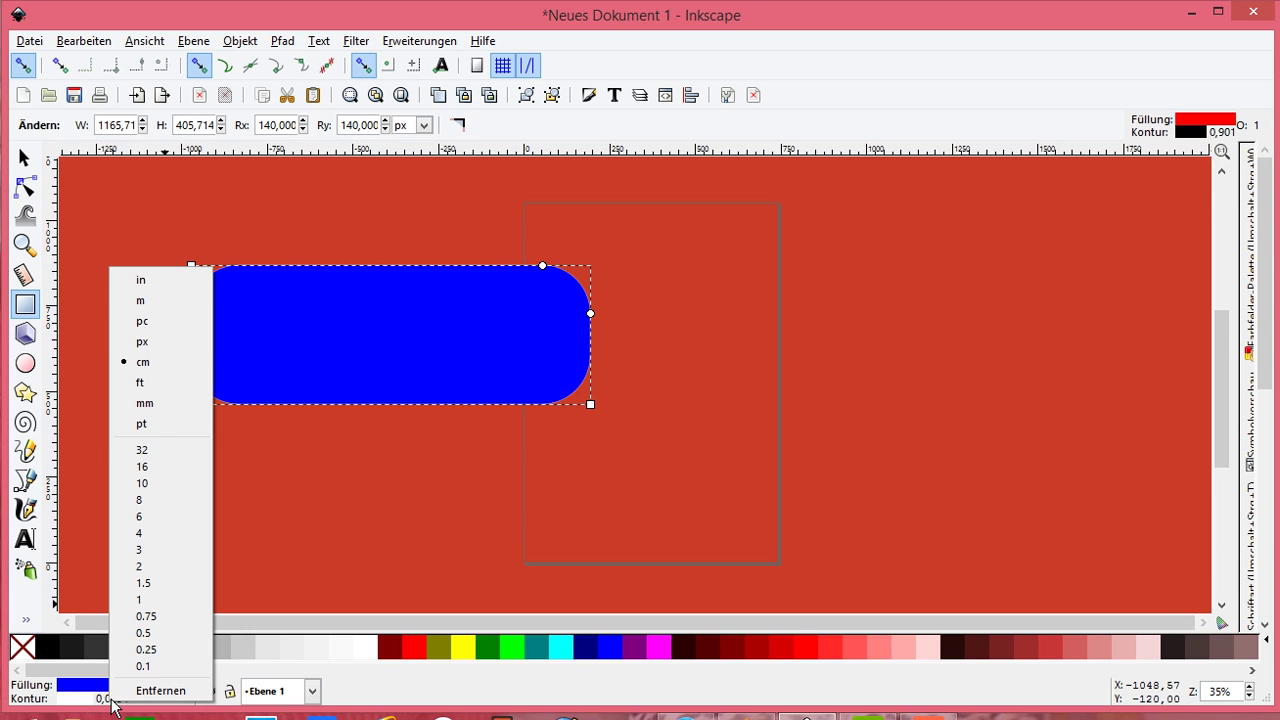
pyautogui.click(151, 567)
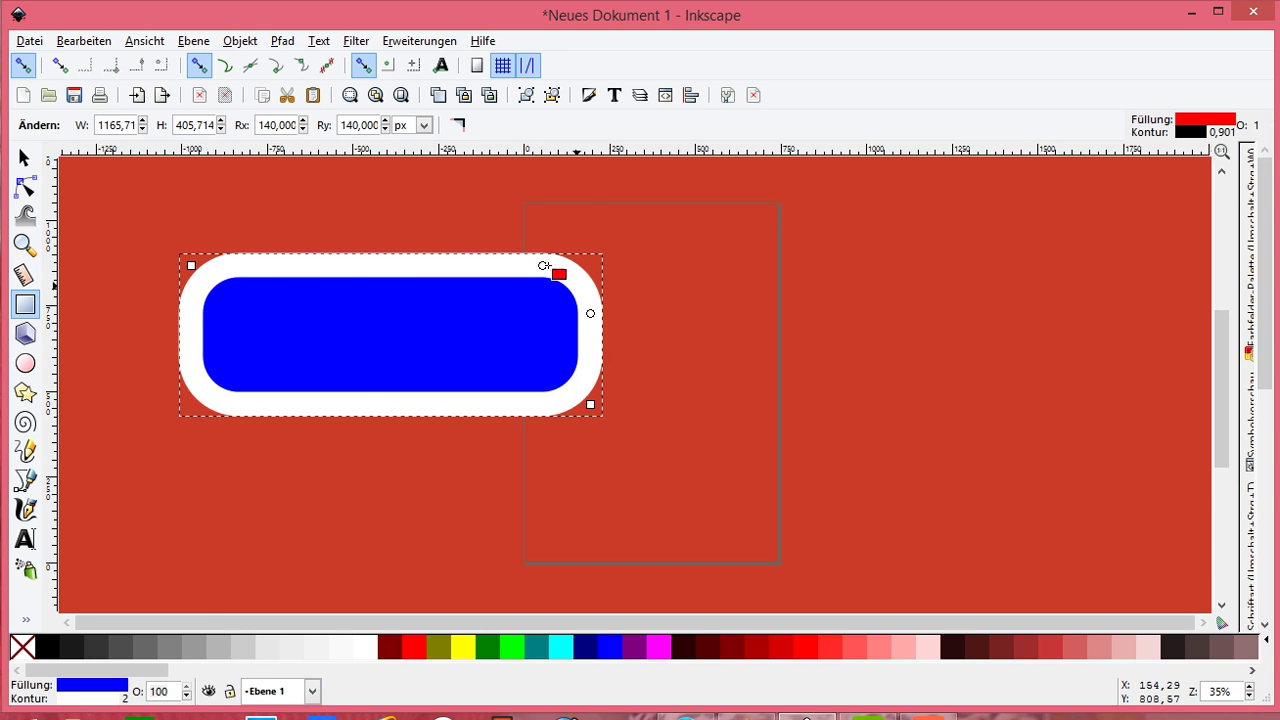
pyautogui.rightClick(90, 700)
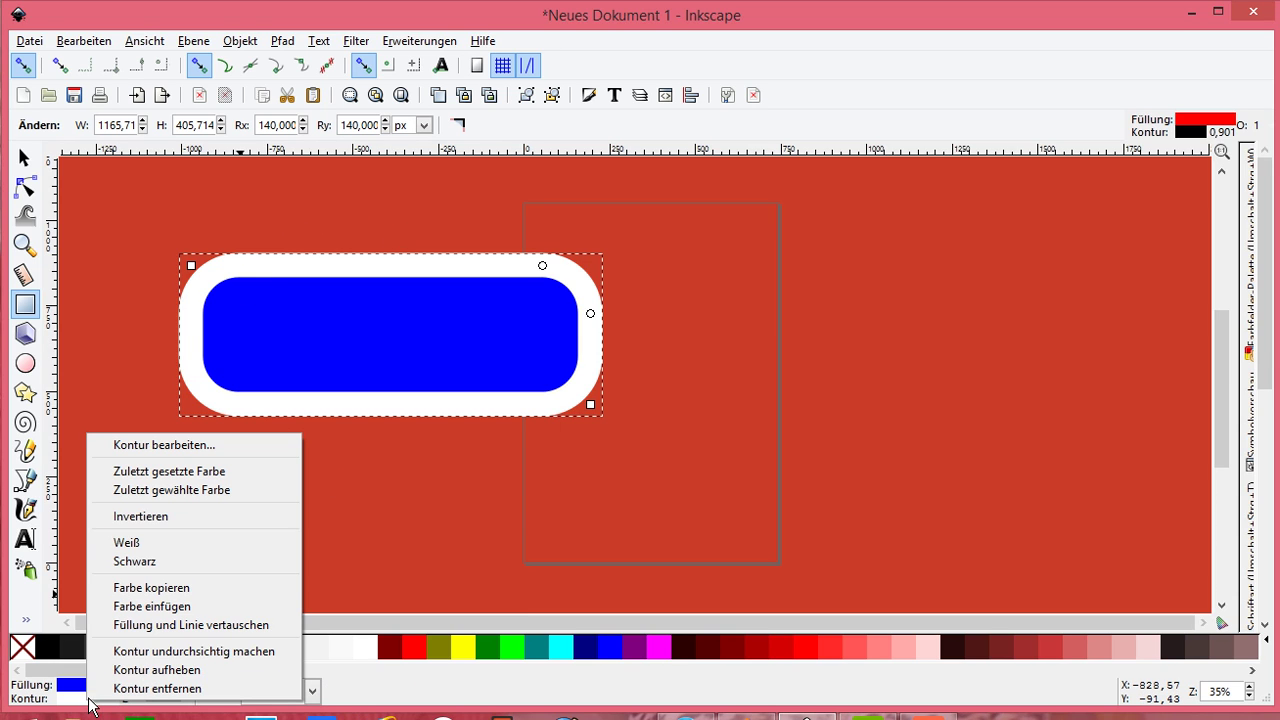
pyautogui.click(160, 518)
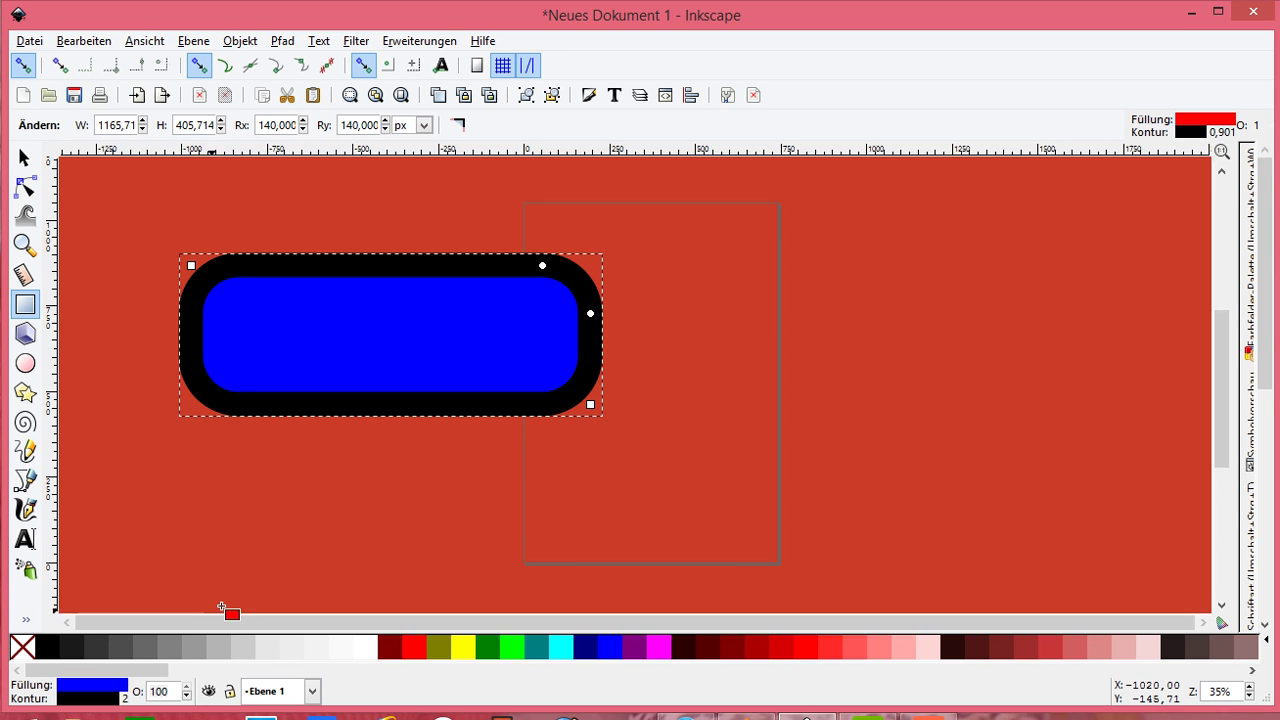
pyautogui.click(186, 696)
pyautogui.scroll(-20, 188, 700)
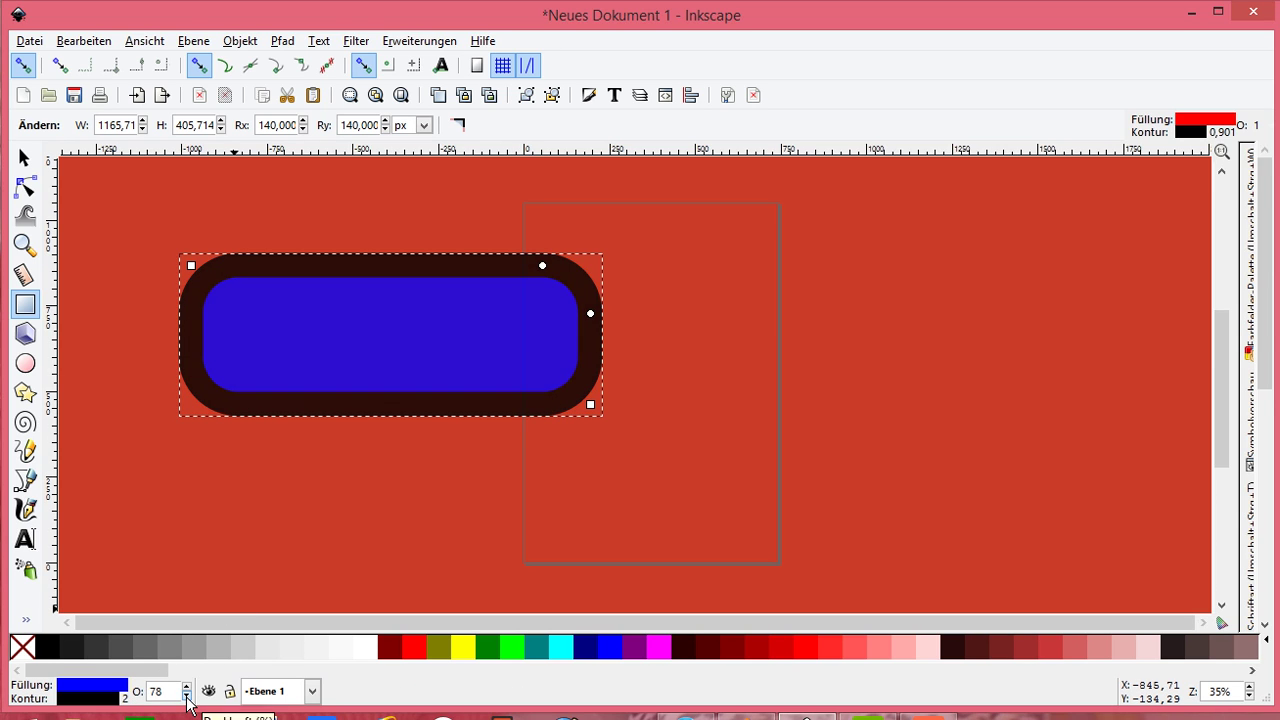
pyautogui.scroll(-5, 188, 700)
pyautogui.scroll(-4, 188, 700)
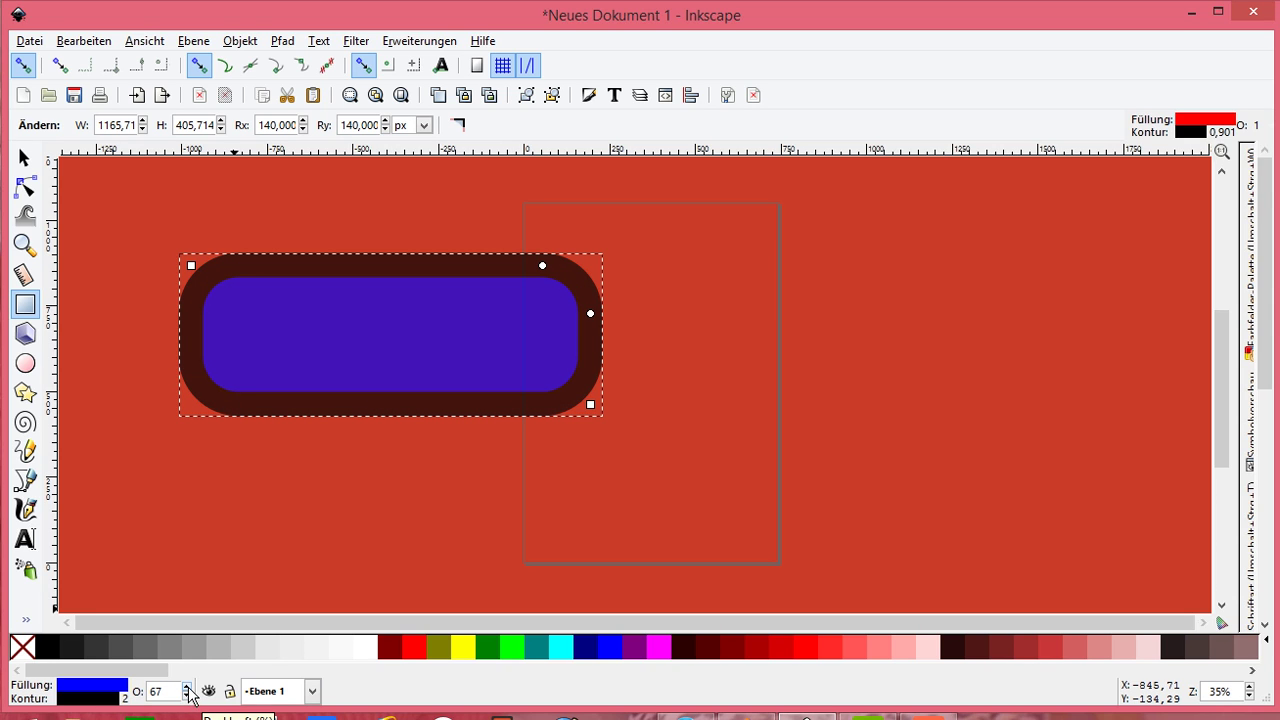
pyautogui.scroll(13, 189, 690)
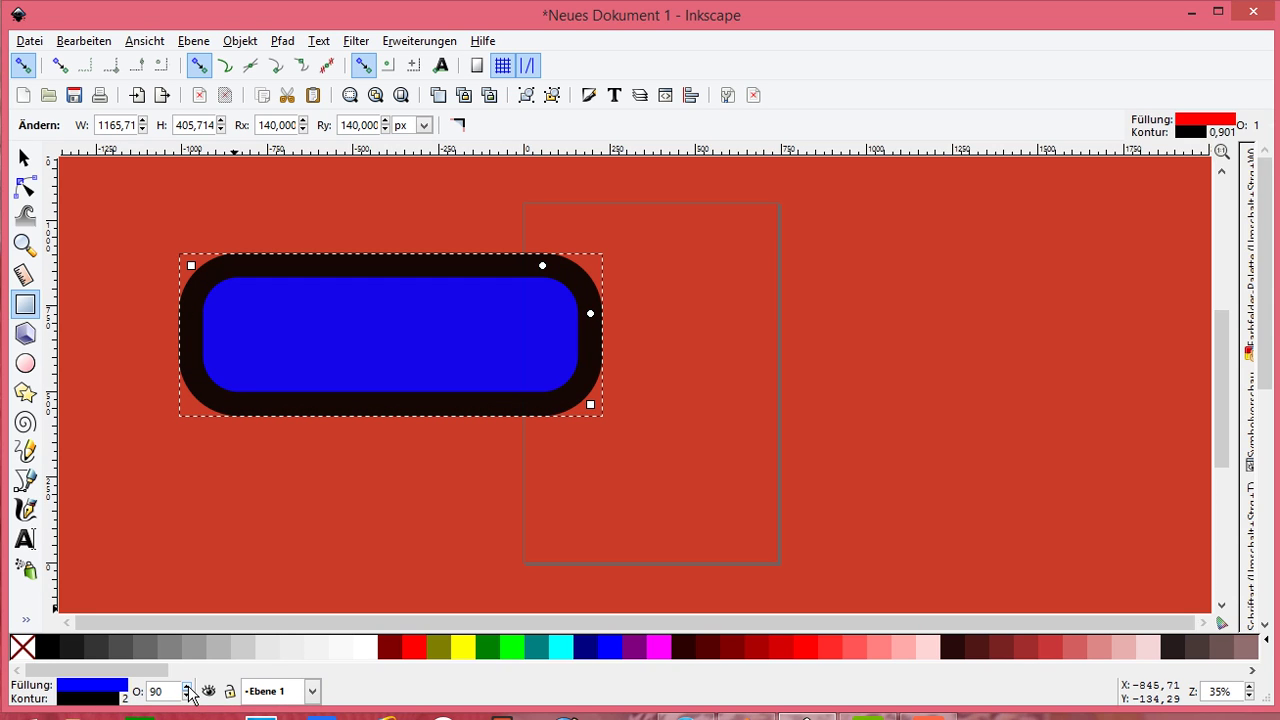
pyautogui.click(187, 699)
pyautogui.click(187, 699)
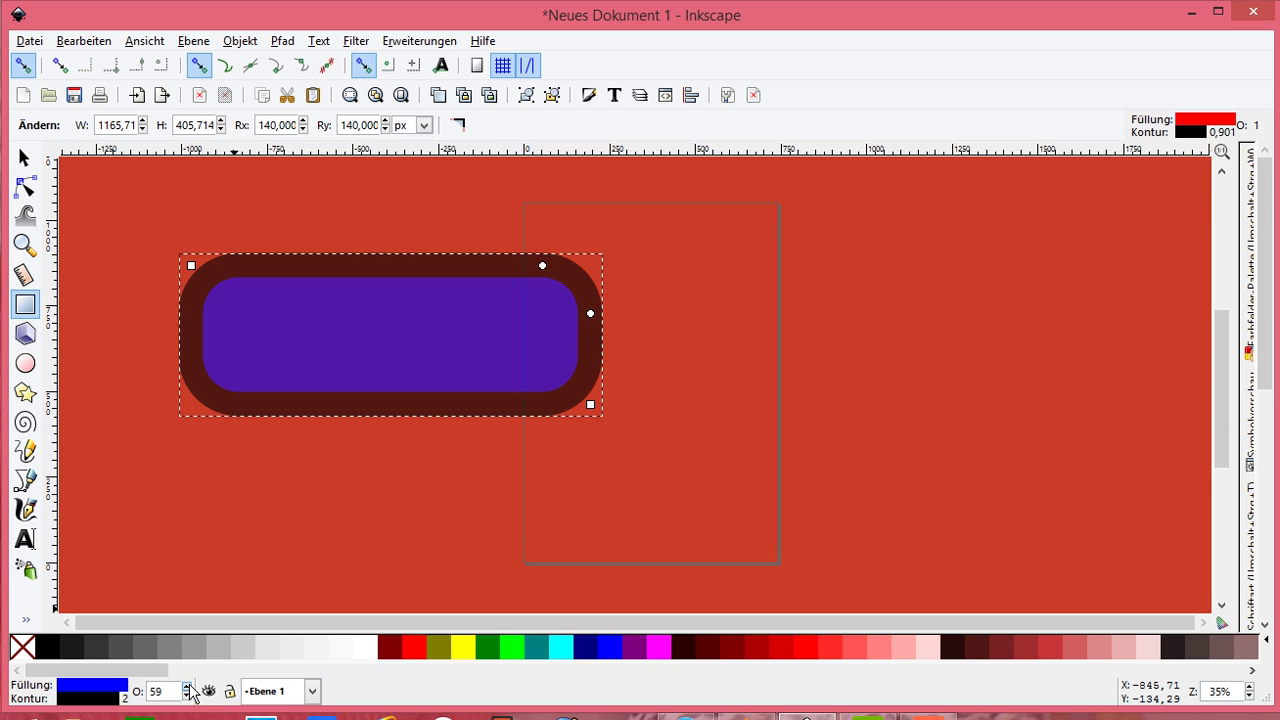
pyautogui.click(187, 687)
pyautogui.click(187, 687)
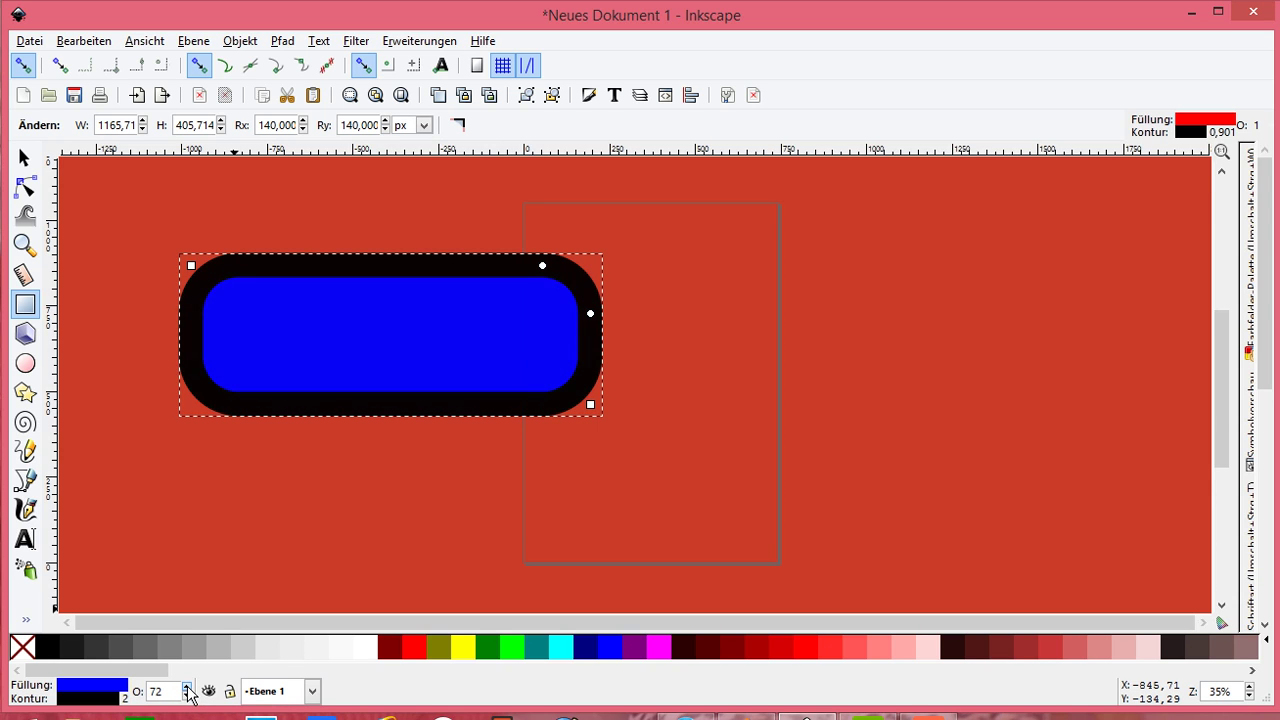
pyautogui.click(187, 687)
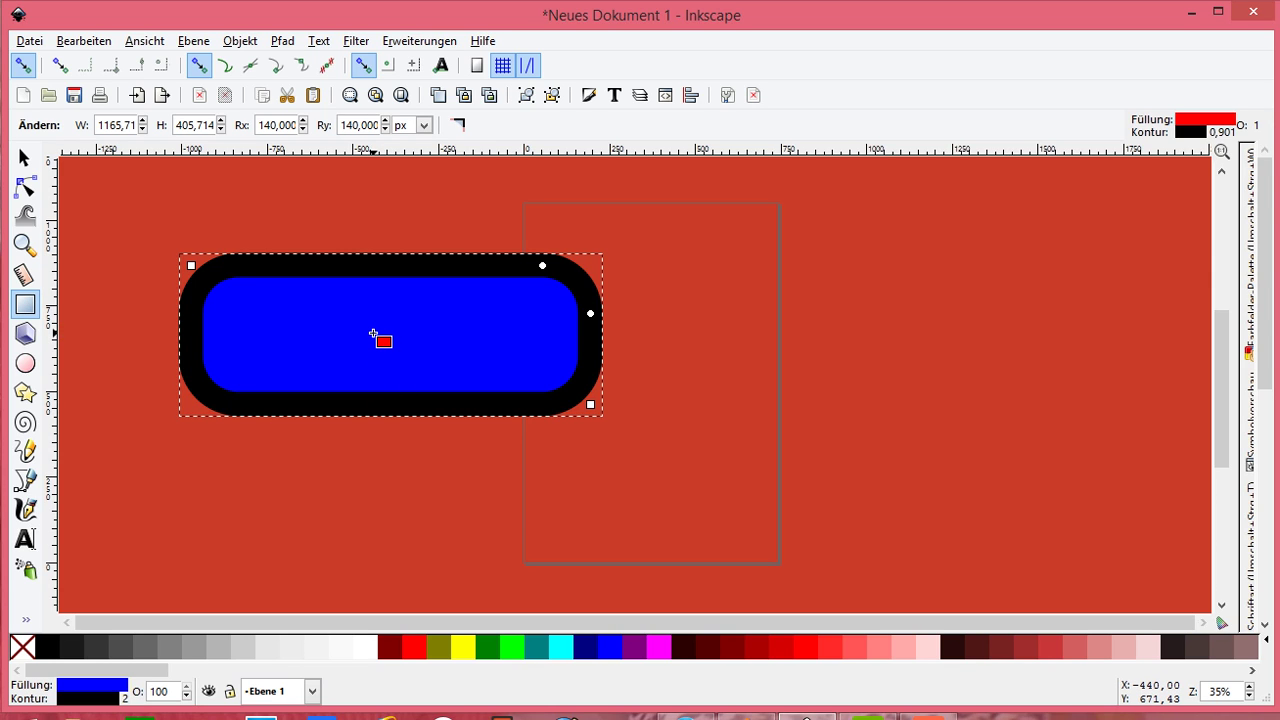
# - With the Gradient tool, add a radial blue gradient inside the rectangle with a dark red outer stop
pyautogui.press('g')
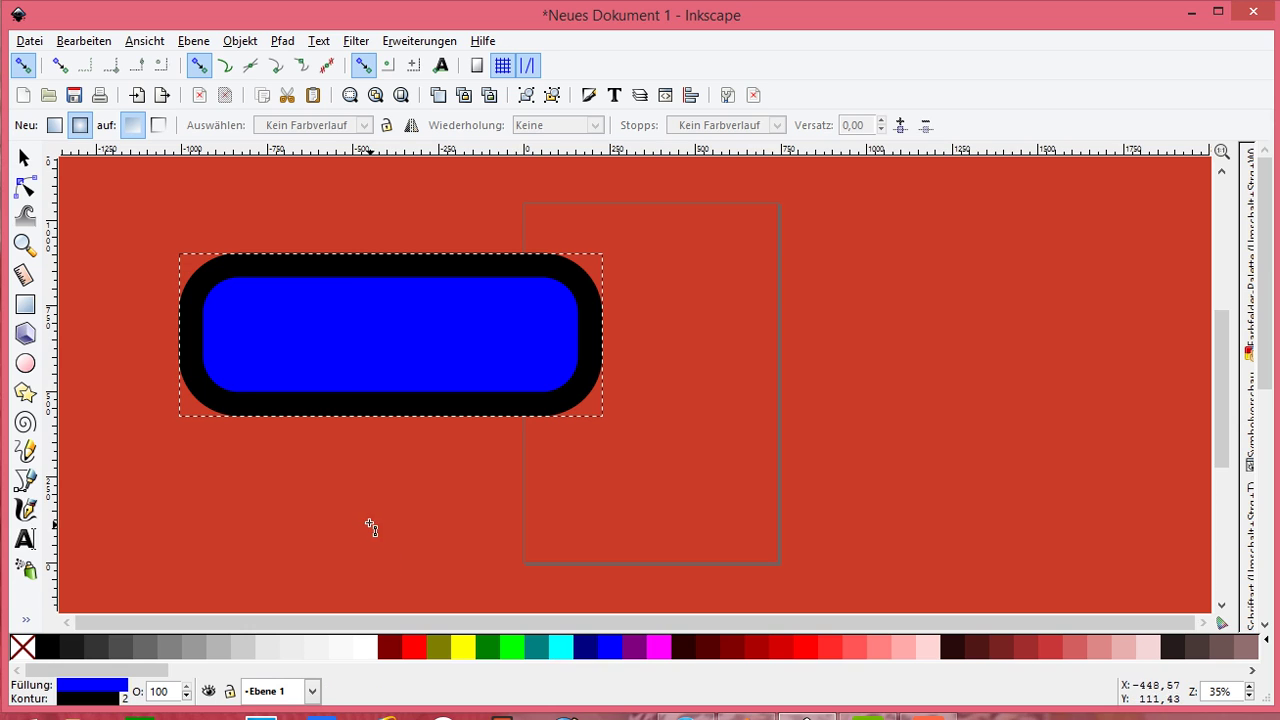
pyautogui.moveTo(370, 324)
pyautogui.mouseDown()
pyautogui.moveTo(514, 369)
pyautogui.moveTo(455, 341)
pyautogui.mouseUp()
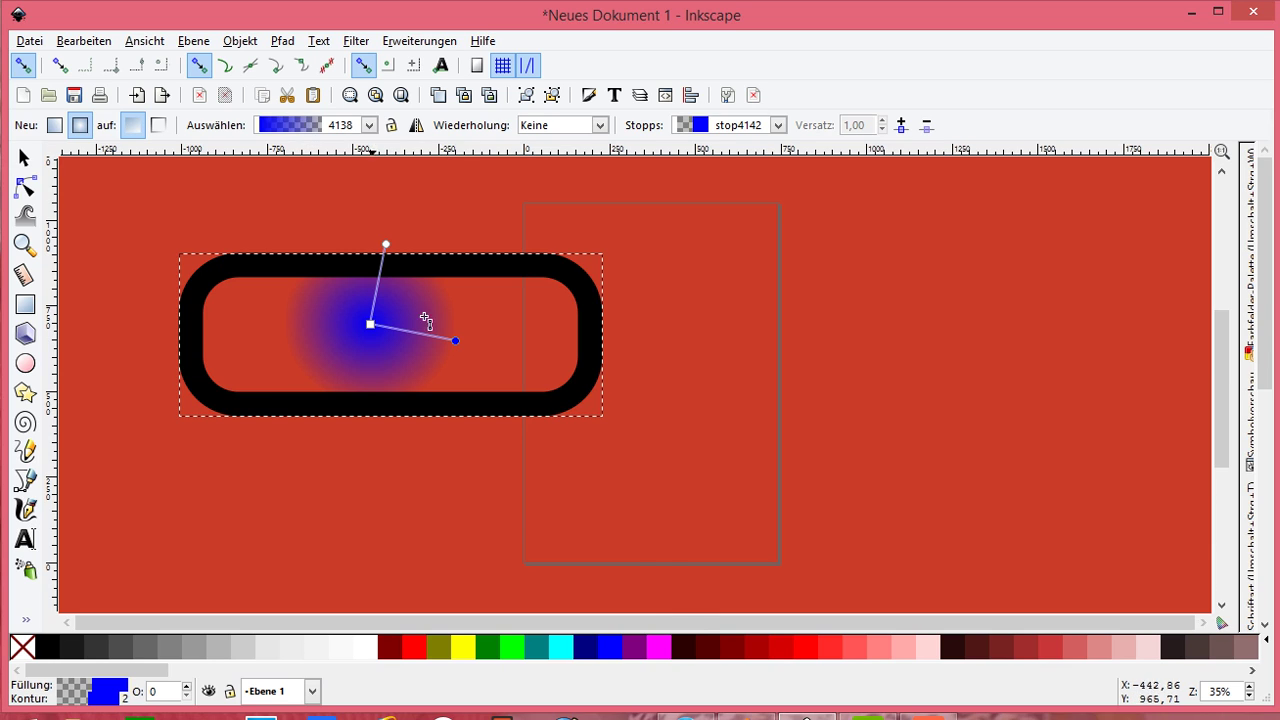
pyautogui.click(685, 643)
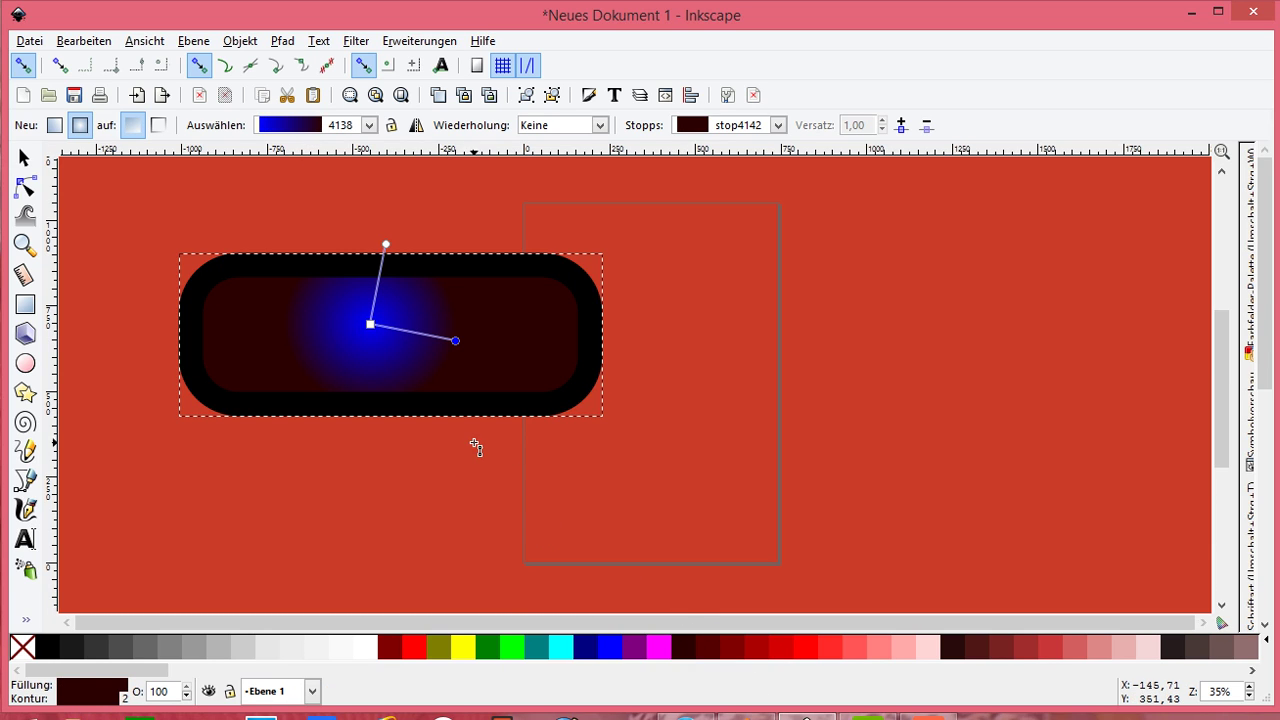
# - Adjust the gradient's centre and radius handles into a wide horizontal ellipse, then deselect
pyautogui.moveTo(455, 341); pyautogui.dragTo(510, 339)
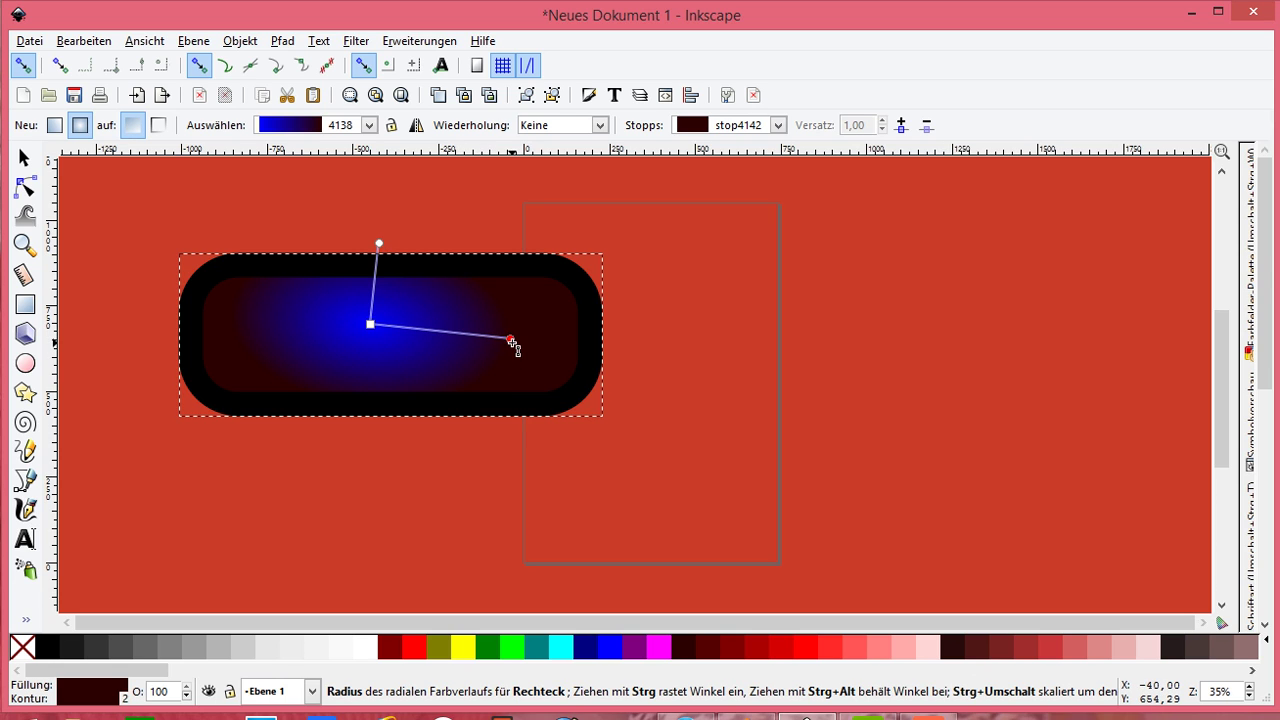
pyautogui.moveTo(381, 245); pyautogui.dragTo(370, 298)
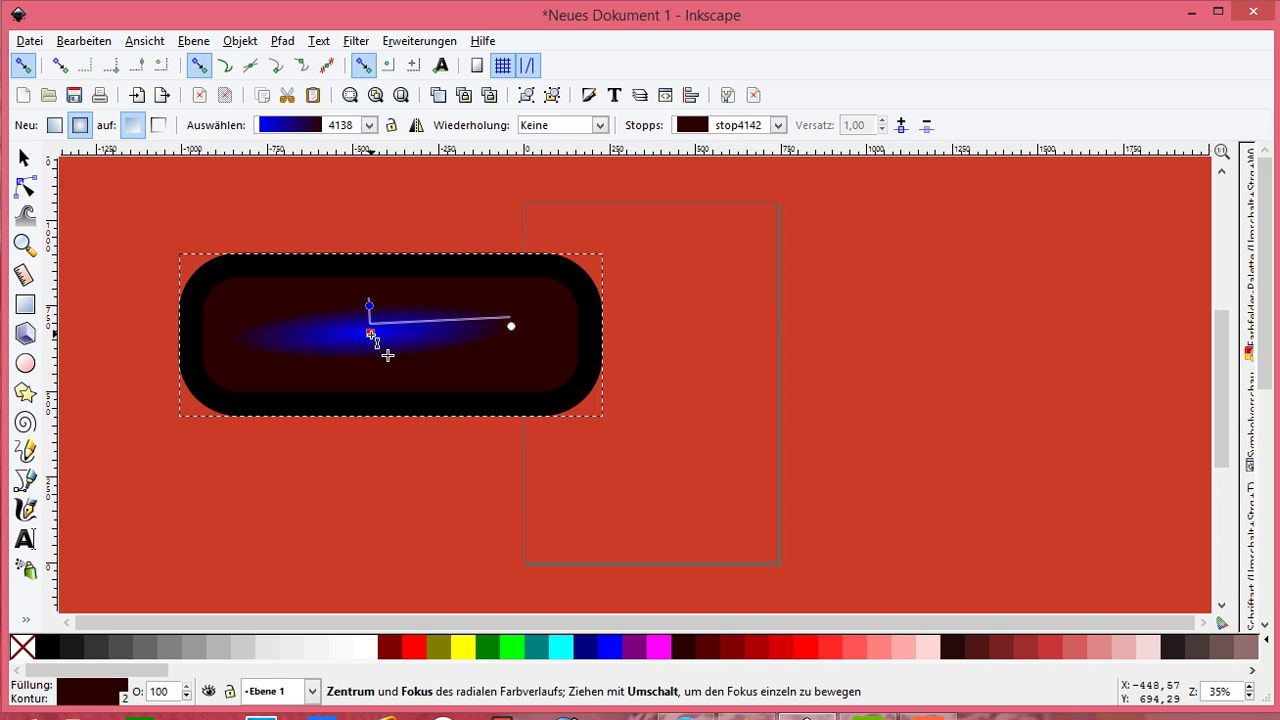
pyautogui.moveTo(370, 324); pyautogui.dragTo(371, 336)
pyautogui.moveTo(511, 331); pyautogui.dragTo(512, 338)
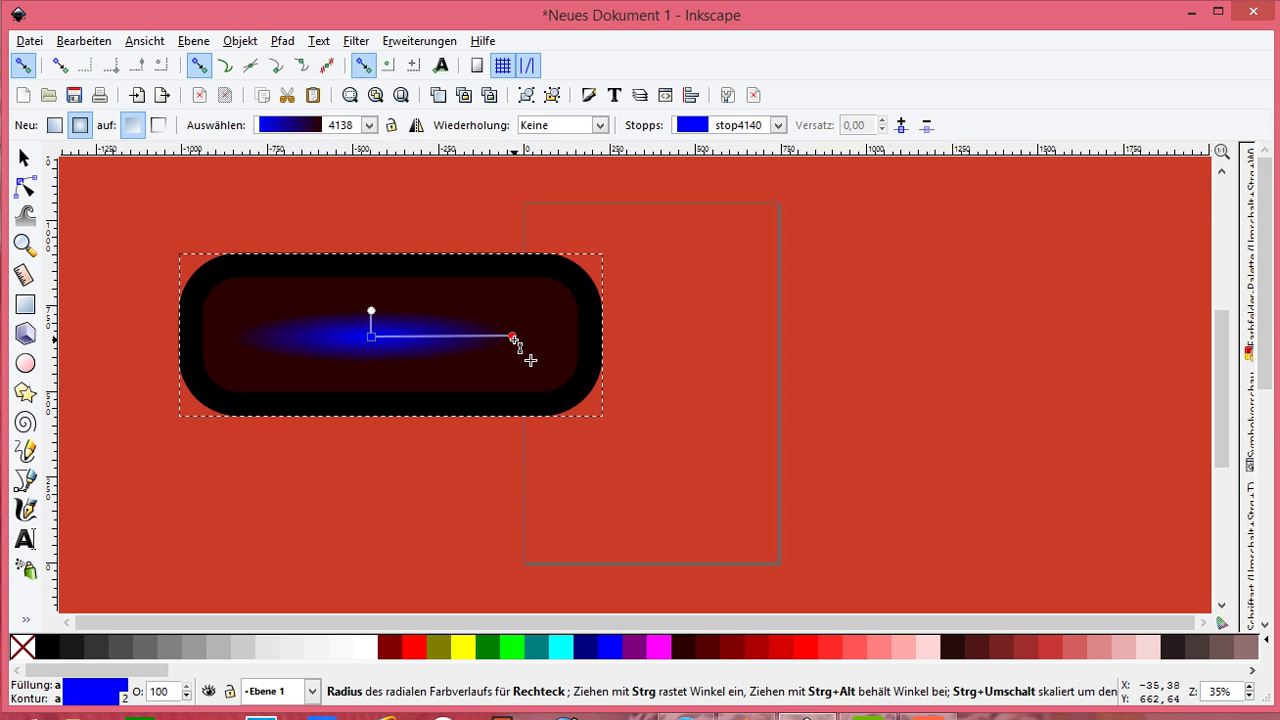
pyautogui.moveTo(381, 313); pyautogui.dragTo(373, 282)
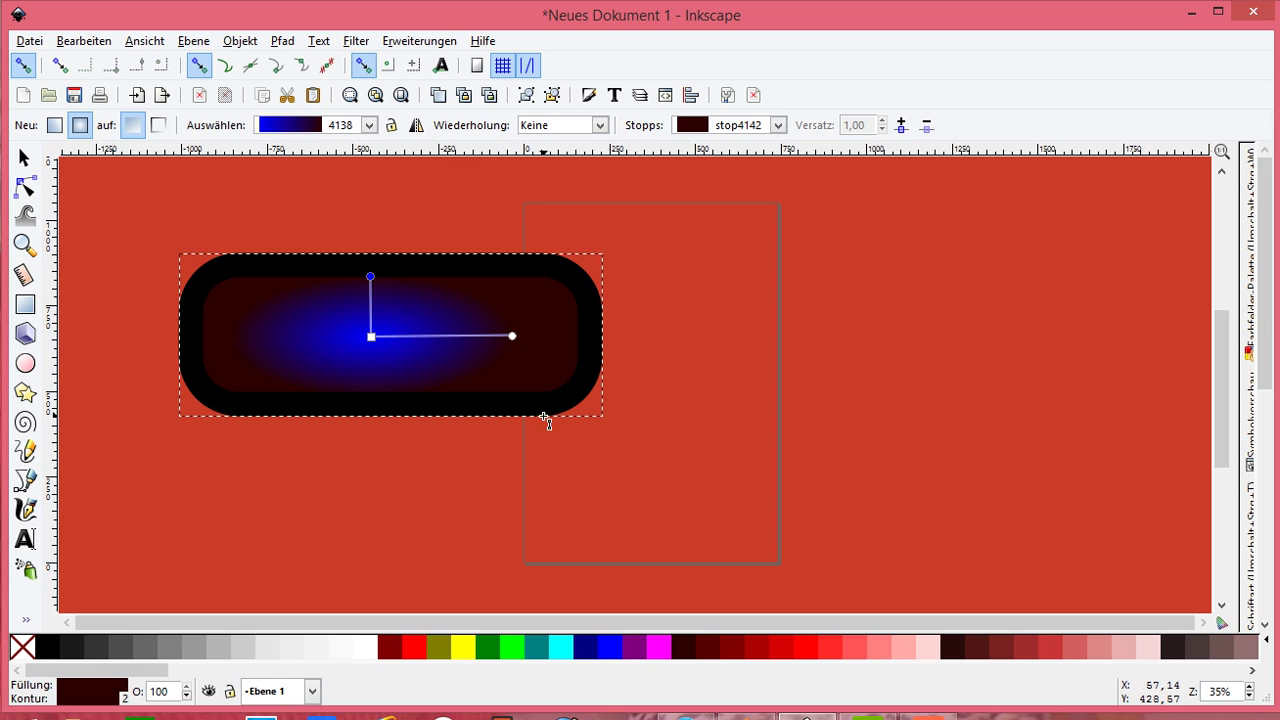
pyautogui.click(457, 490)
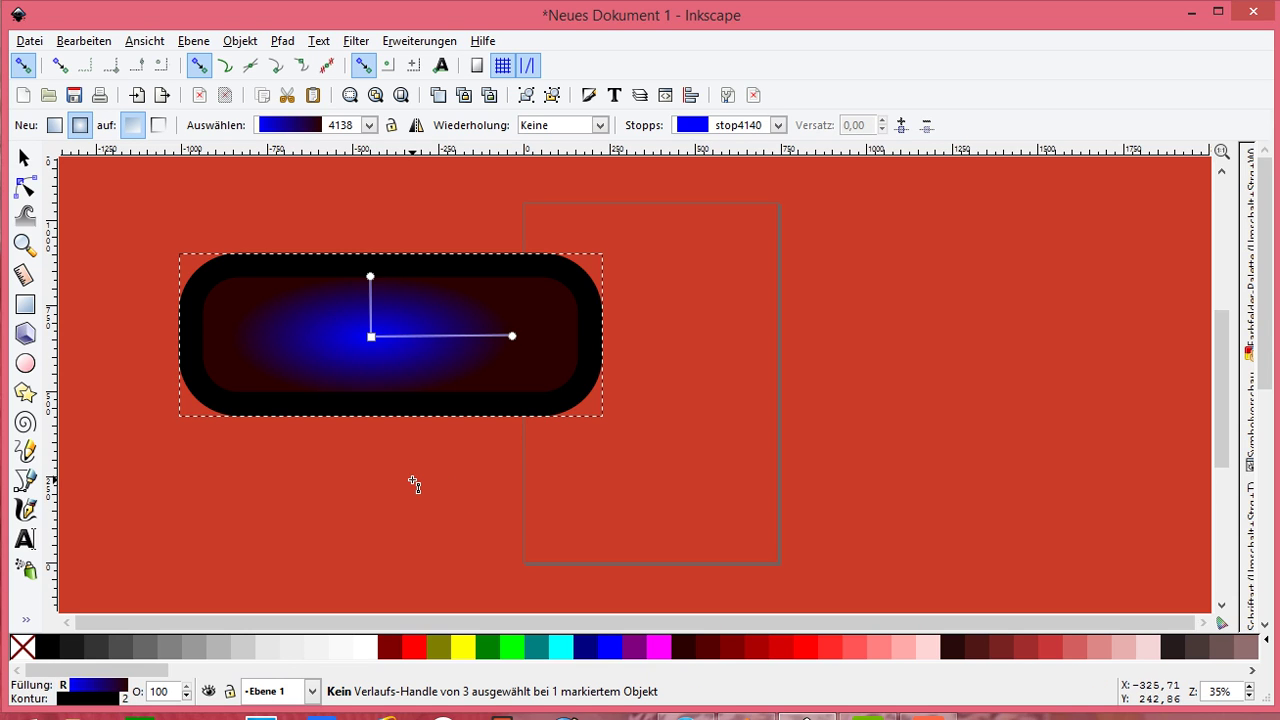
pyautogui.click(414, 485)
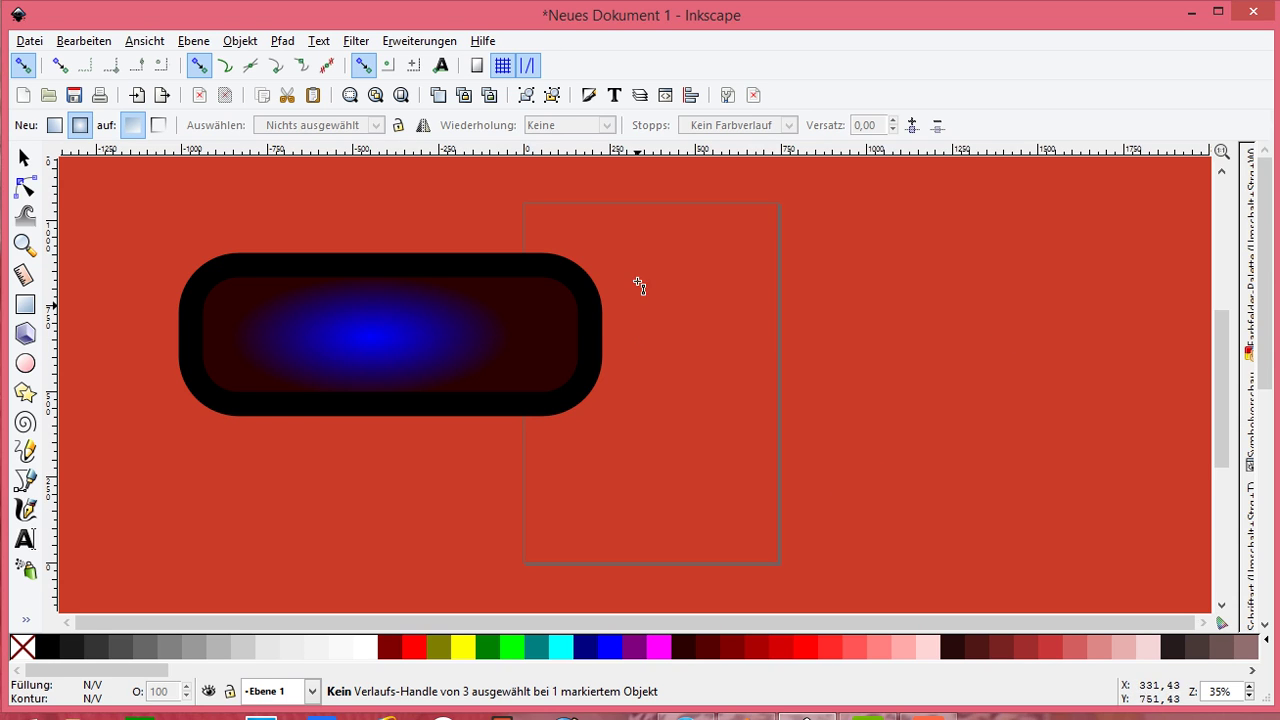
# - Set the rectangle's gradient repeat to Direkt, trying Reflektierend first, and select stop stop4142
pyautogui.click(391, 338)
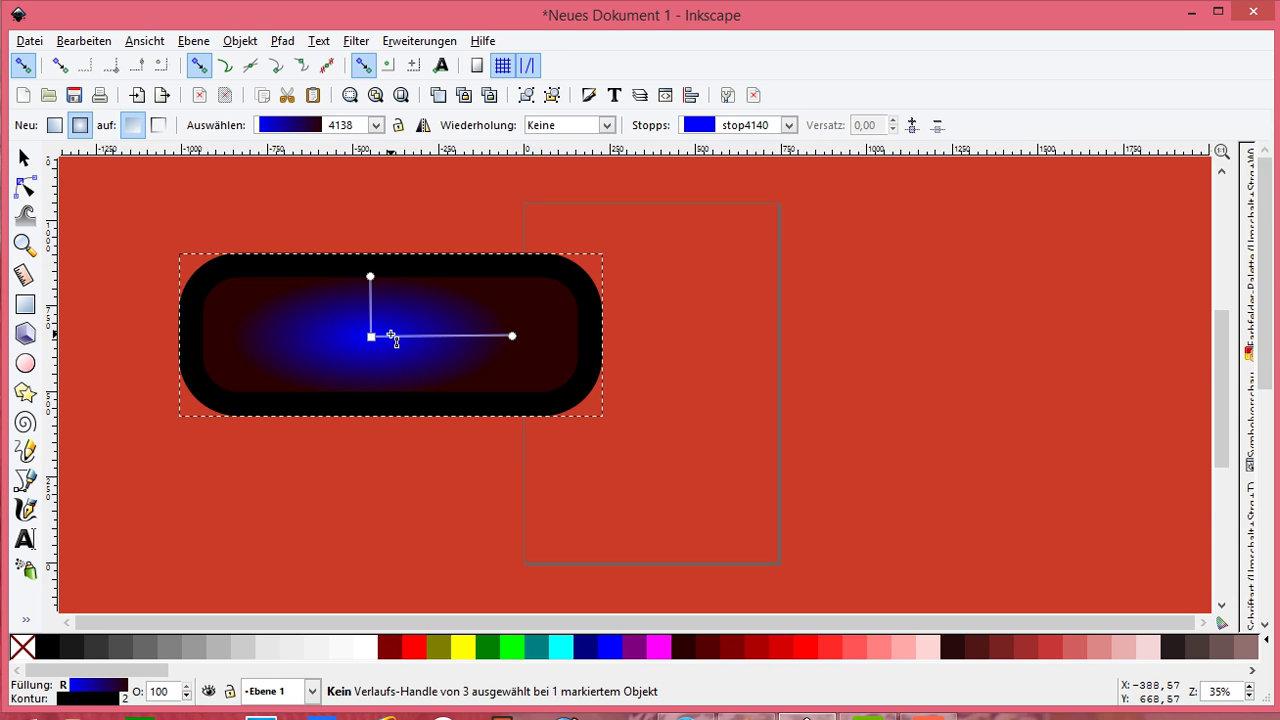
pyautogui.click(606, 126)
pyautogui.click(591, 175)
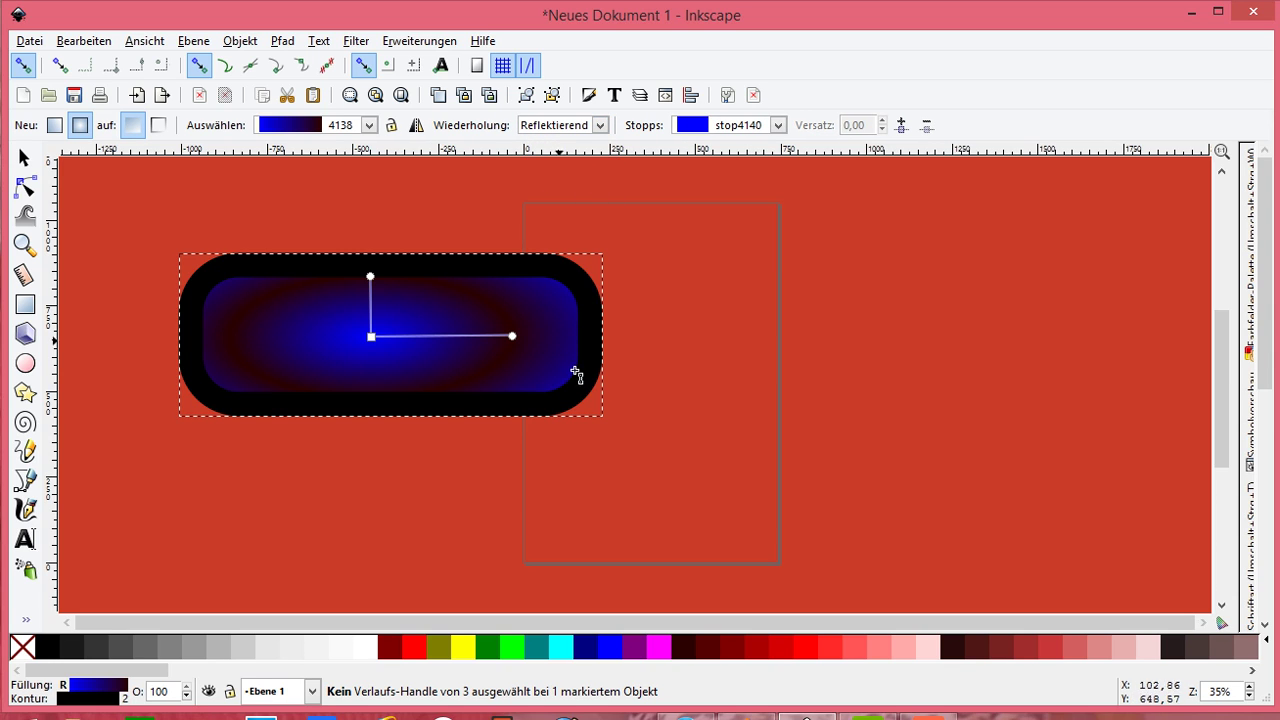
pyautogui.click(601, 126)
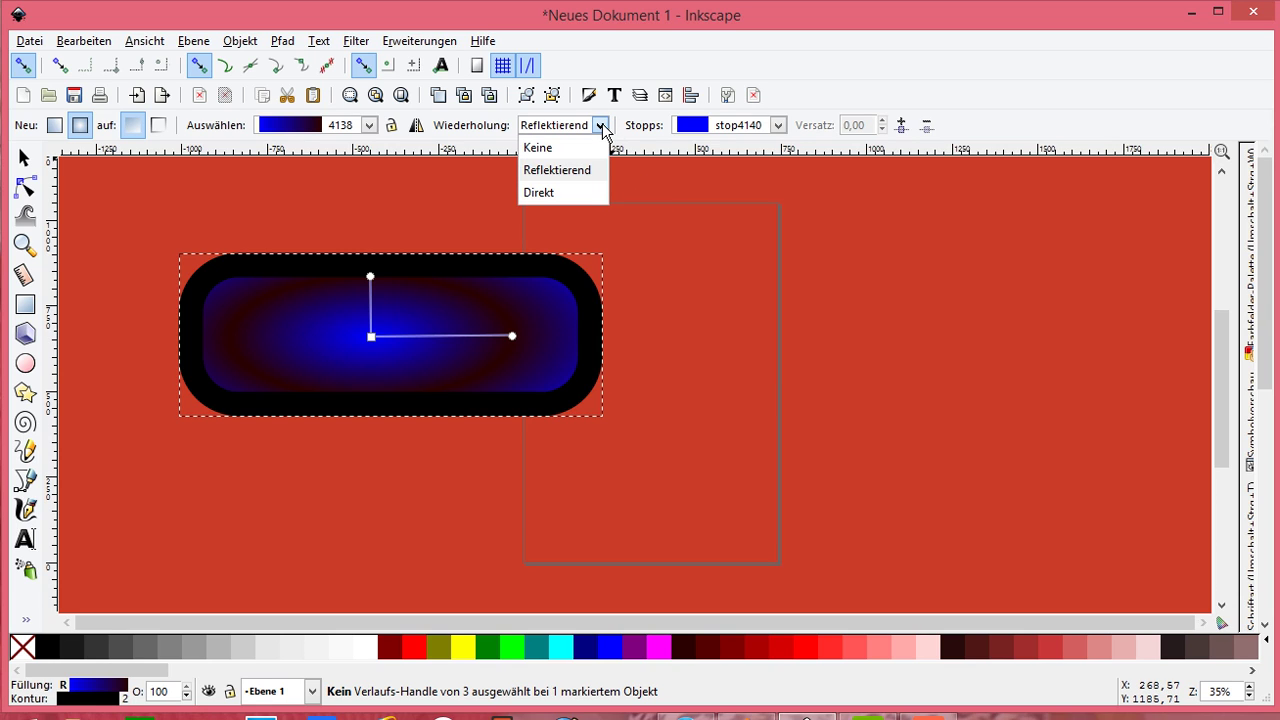
pyautogui.click(563, 192)
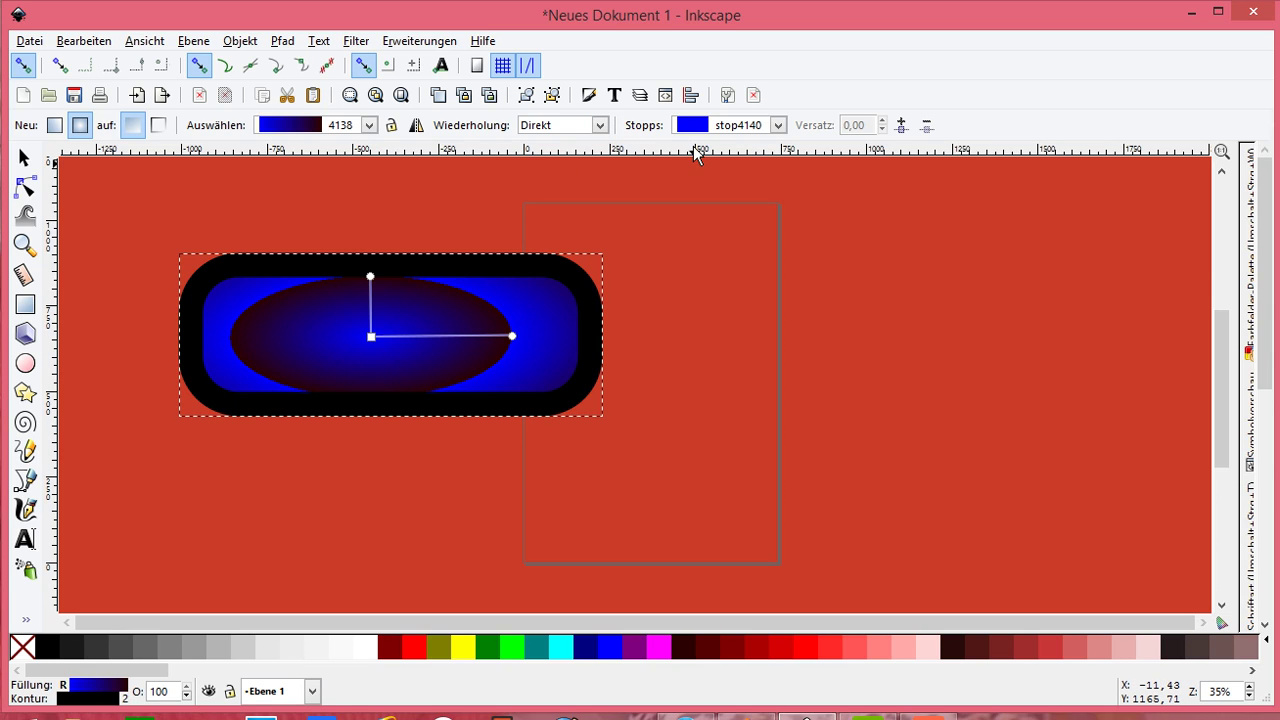
pyautogui.click(777, 125)
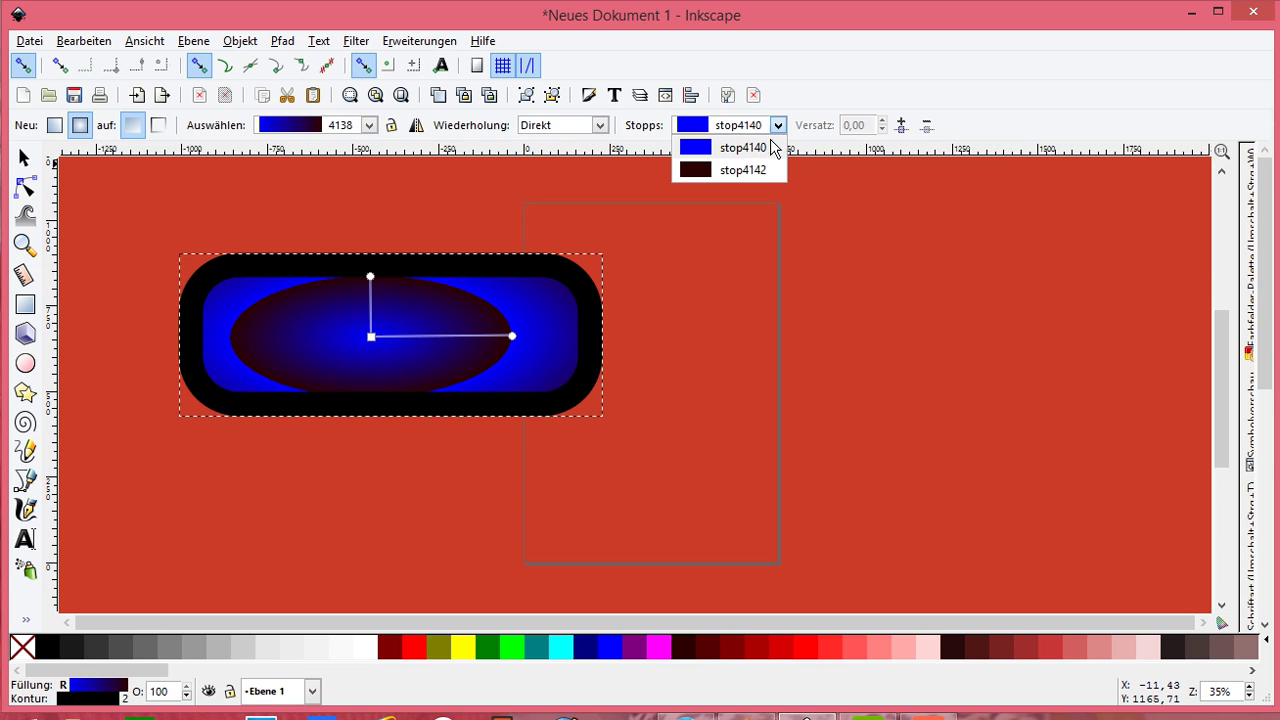
pyautogui.click(750, 170)
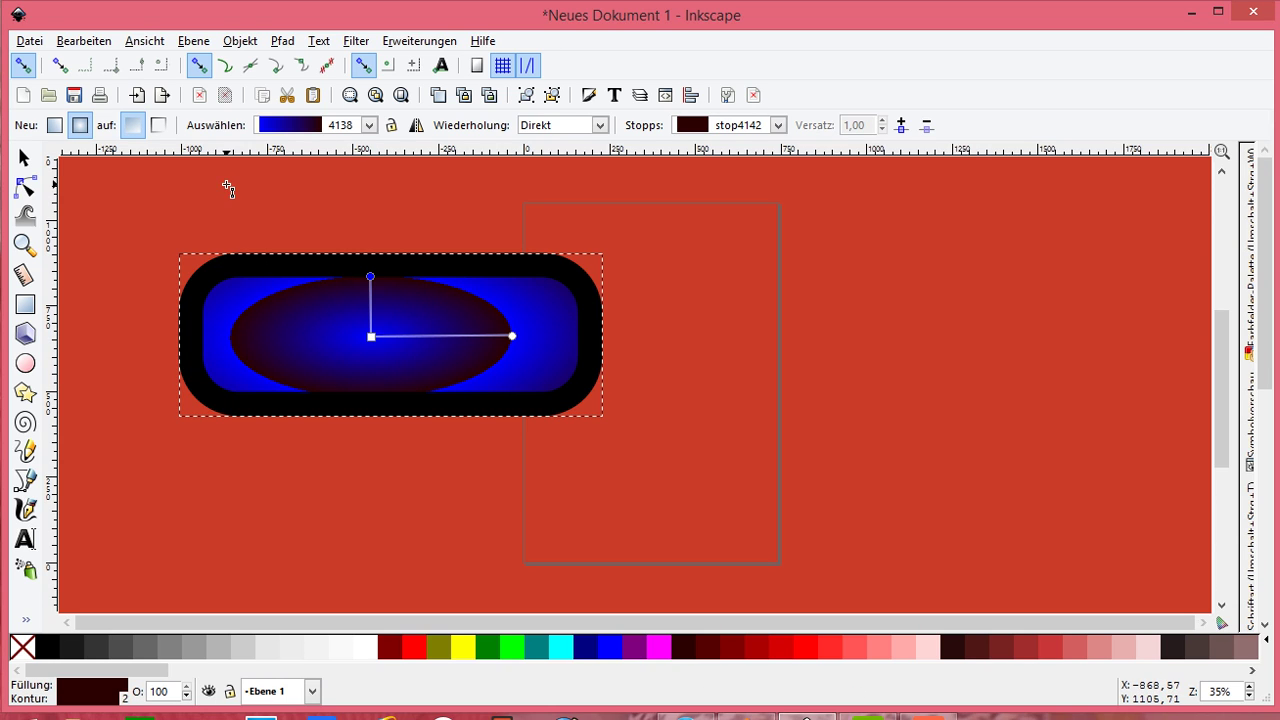
# - Set the gradient target to Kontur, add a radial stroke gradient, and drag its centre and radius handles
pyautogui.click(160, 128)
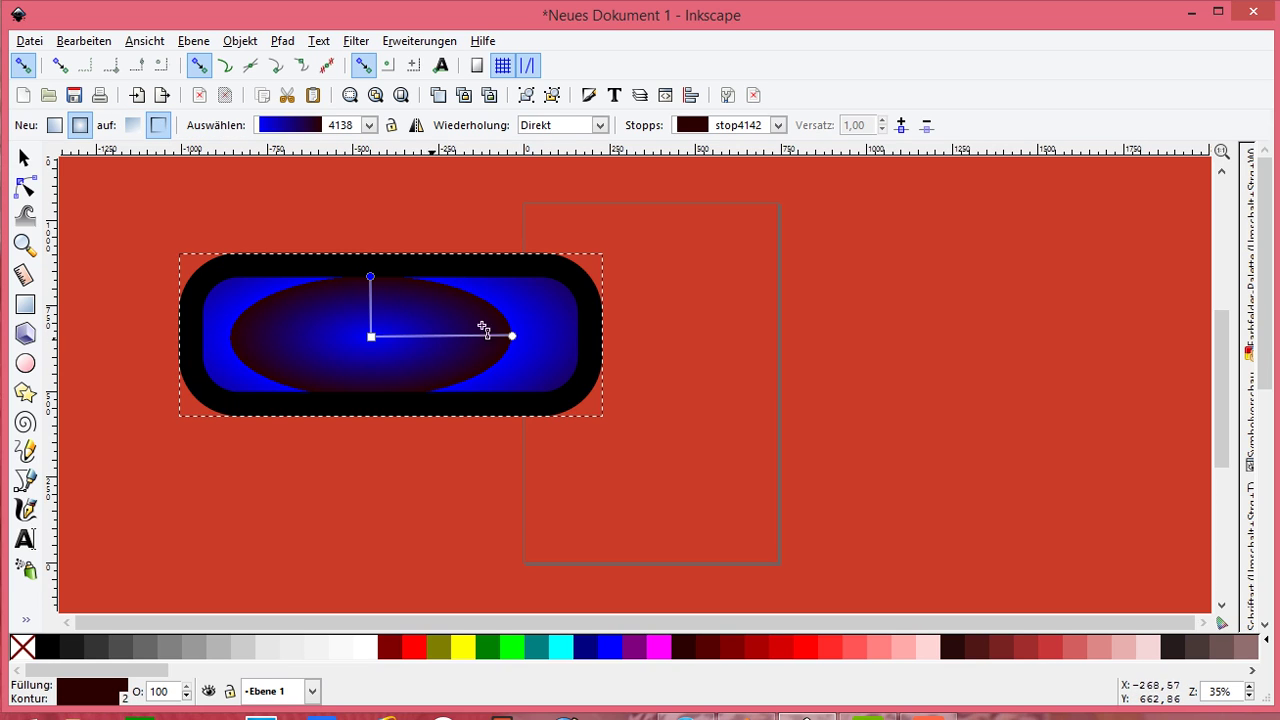
pyautogui.moveTo(566, 274); pyautogui.dragTo(629, 223)
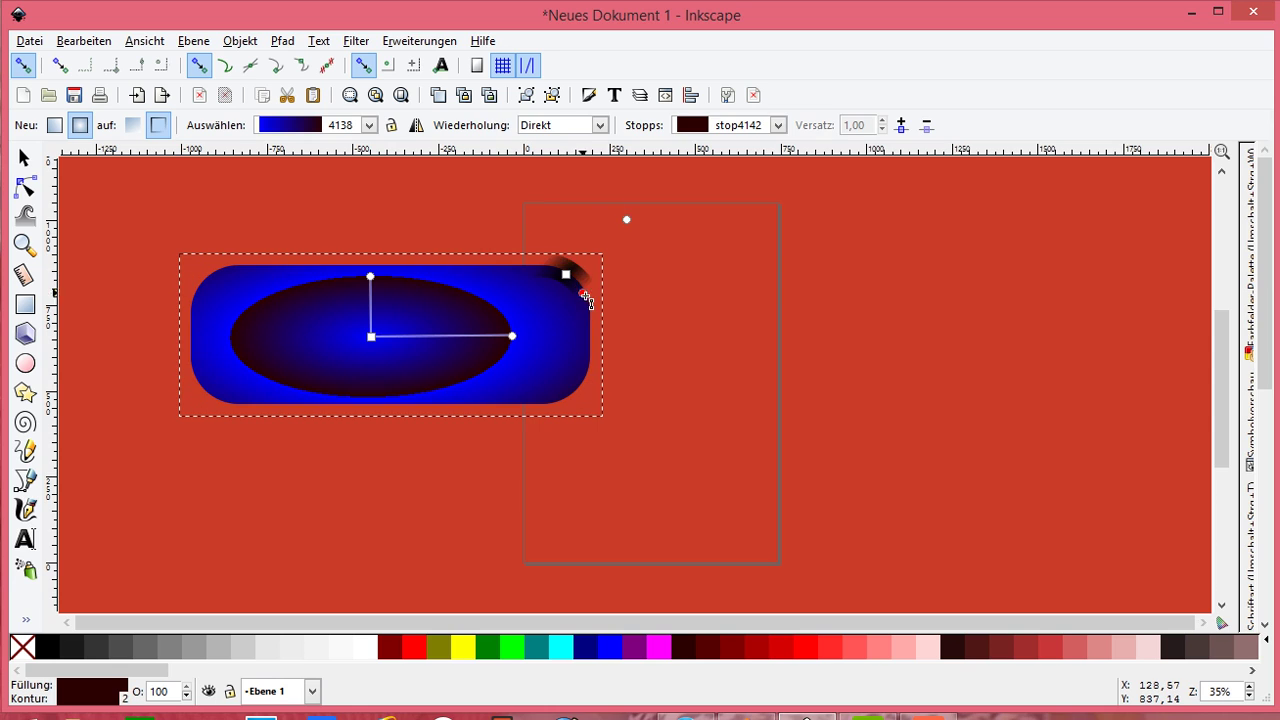
pyautogui.moveTo(597, 321)
pyautogui.mouseDown()
pyautogui.moveTo(564, 430)
pyautogui.moveTo(237, 425)
pyautogui.moveTo(185, 402)
pyautogui.mouseUp()
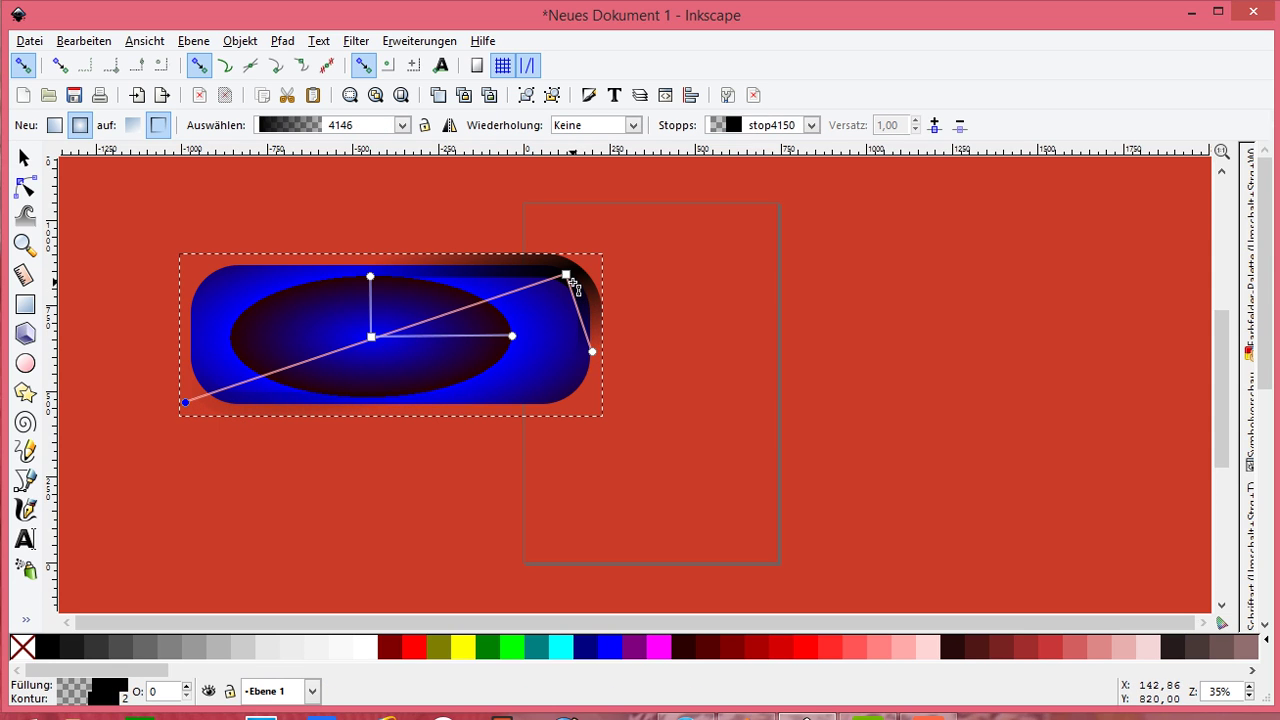
pyautogui.moveTo(566, 274)
pyautogui.mouseDown()
pyautogui.moveTo(431, 262)
pyautogui.moveTo(370, 276)
pyautogui.mouseUp()
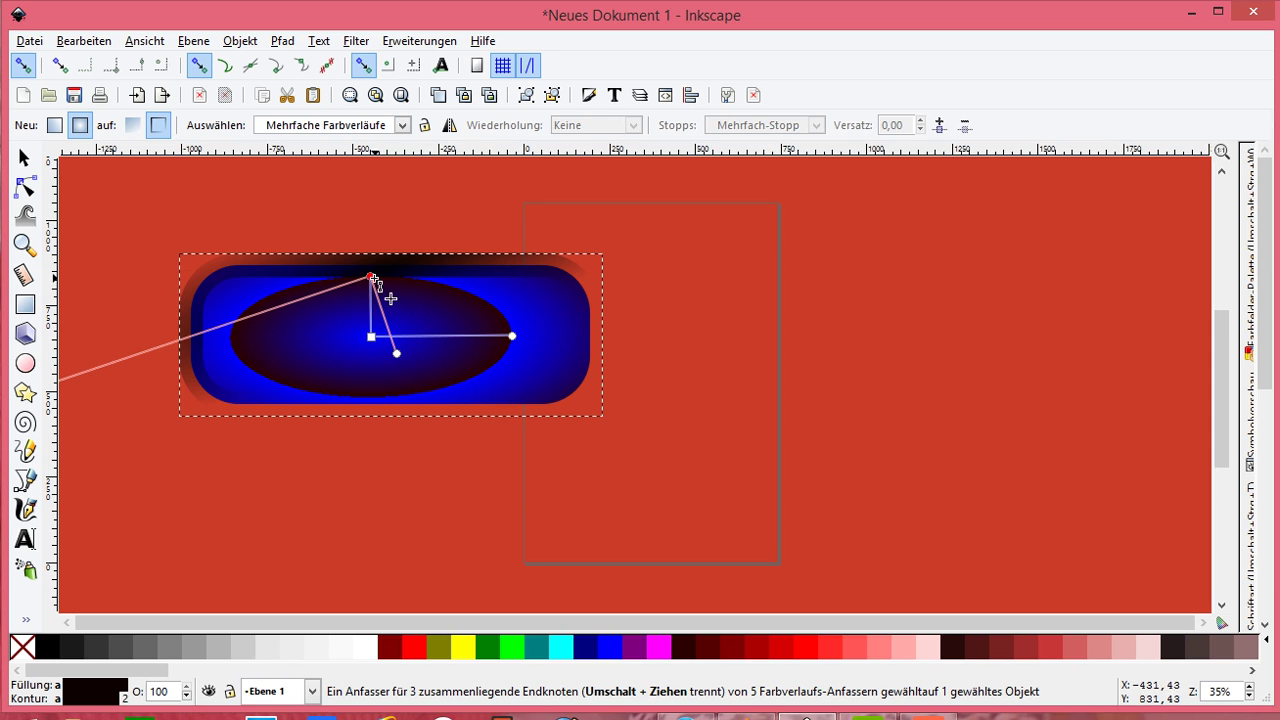
pyautogui.moveTo(370, 277)
pyautogui.mouseDown()
pyautogui.moveTo(436, 265)
pyautogui.moveTo(508, 277)
pyautogui.mouseUp()
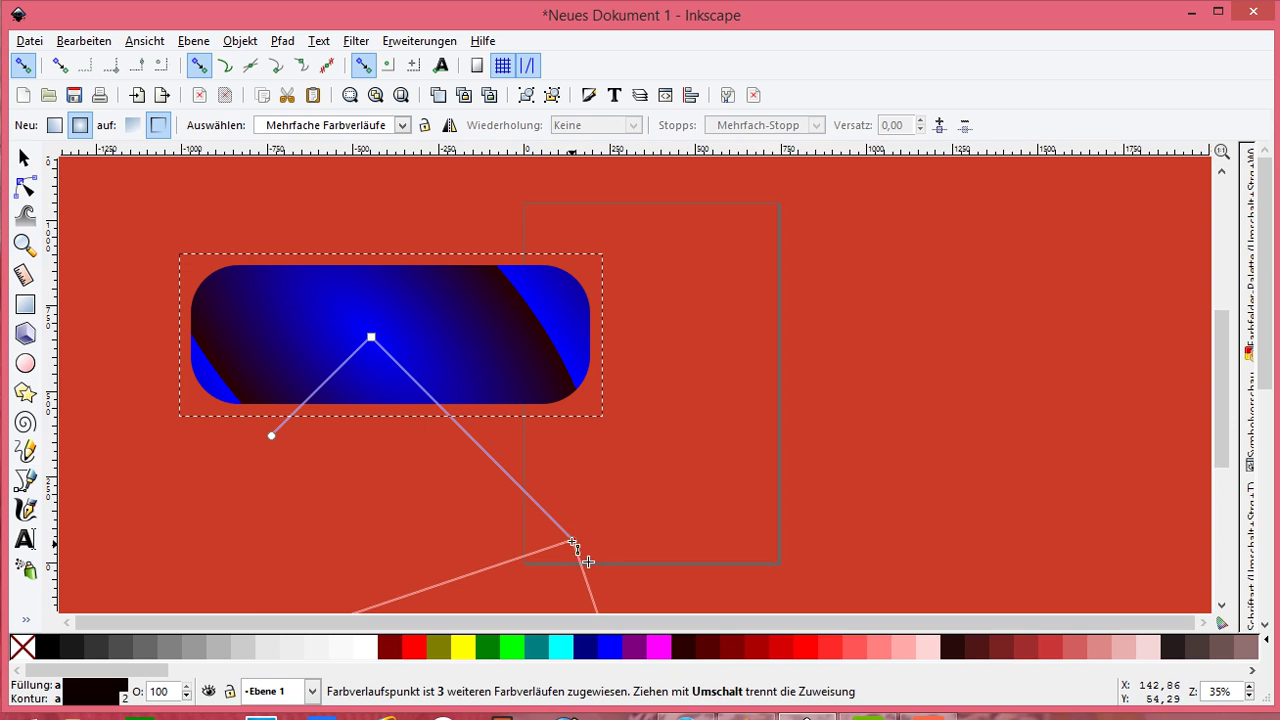
pyautogui.moveTo(572, 540); pyautogui.dragTo(541, 517)
pyautogui.moveTo(371, 340)
pyautogui.mouseDown()
pyautogui.moveTo(397, 328)
pyautogui.moveTo(360, 342)
pyautogui.mouseUp()
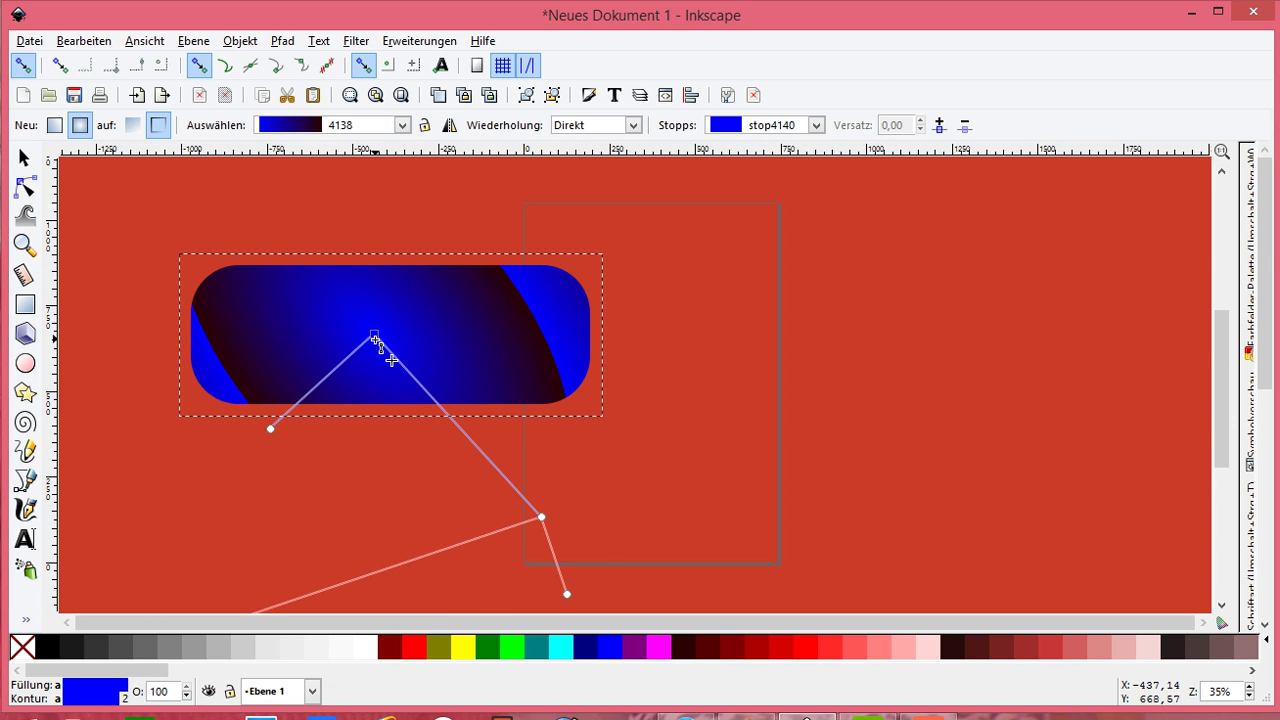
# - Undo the stroke-gradient edits repeatedly via Bearbeiten > Rückgängig, then deselect the rectangle
pyautogui.click(84, 44)
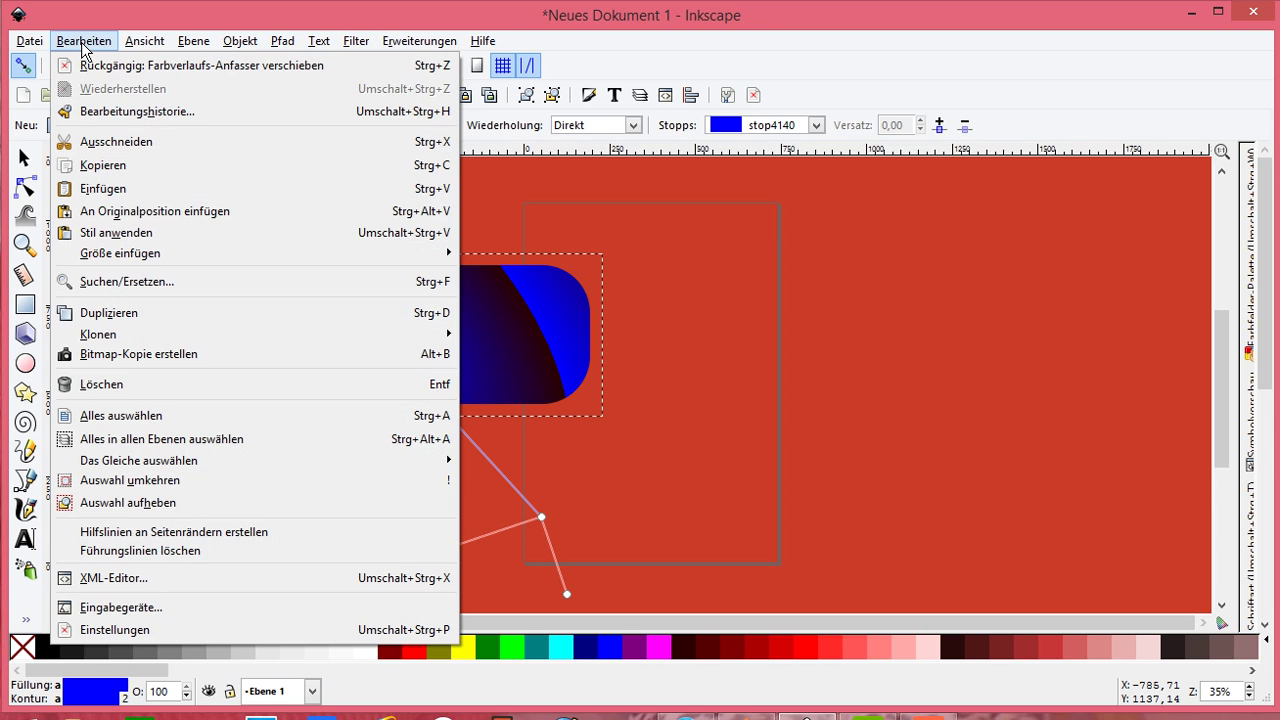
pyautogui.click(93, 65)
pyautogui.click(90, 46)
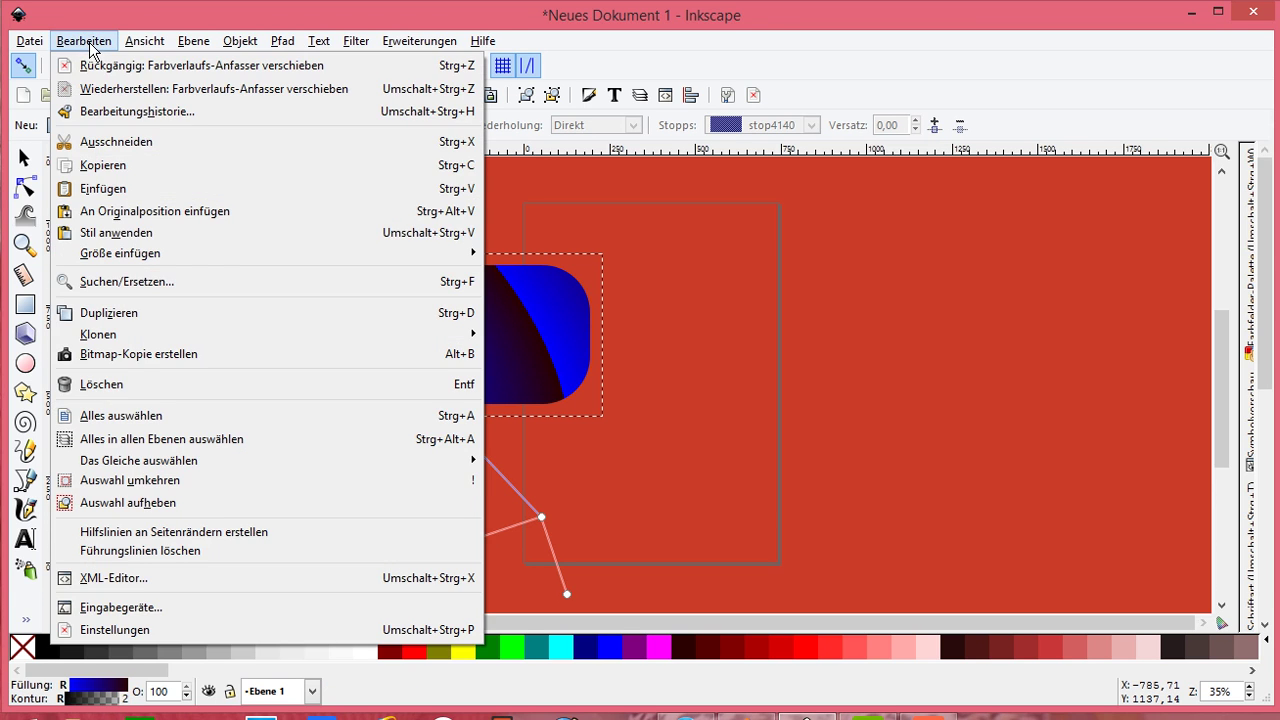
pyautogui.click(88, 42)
pyautogui.click(93, 65)
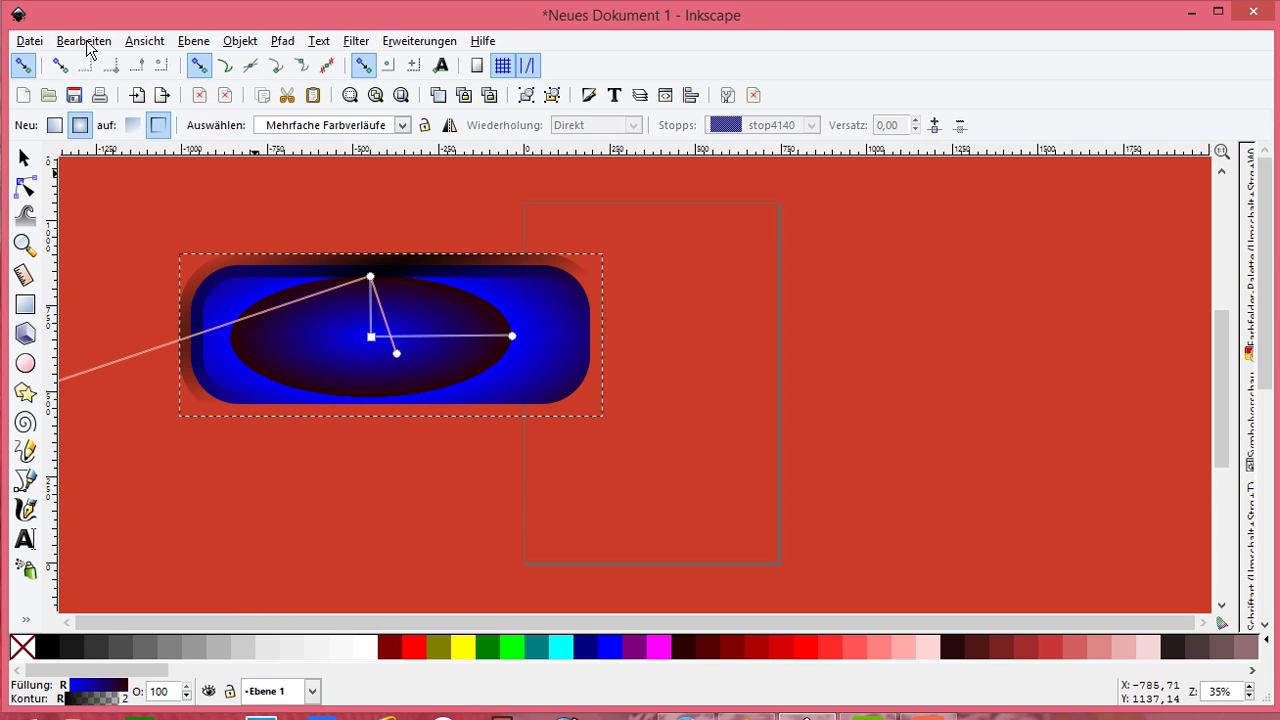
pyautogui.click(85, 40)
pyautogui.click(93, 65)
pyautogui.click(95, 42)
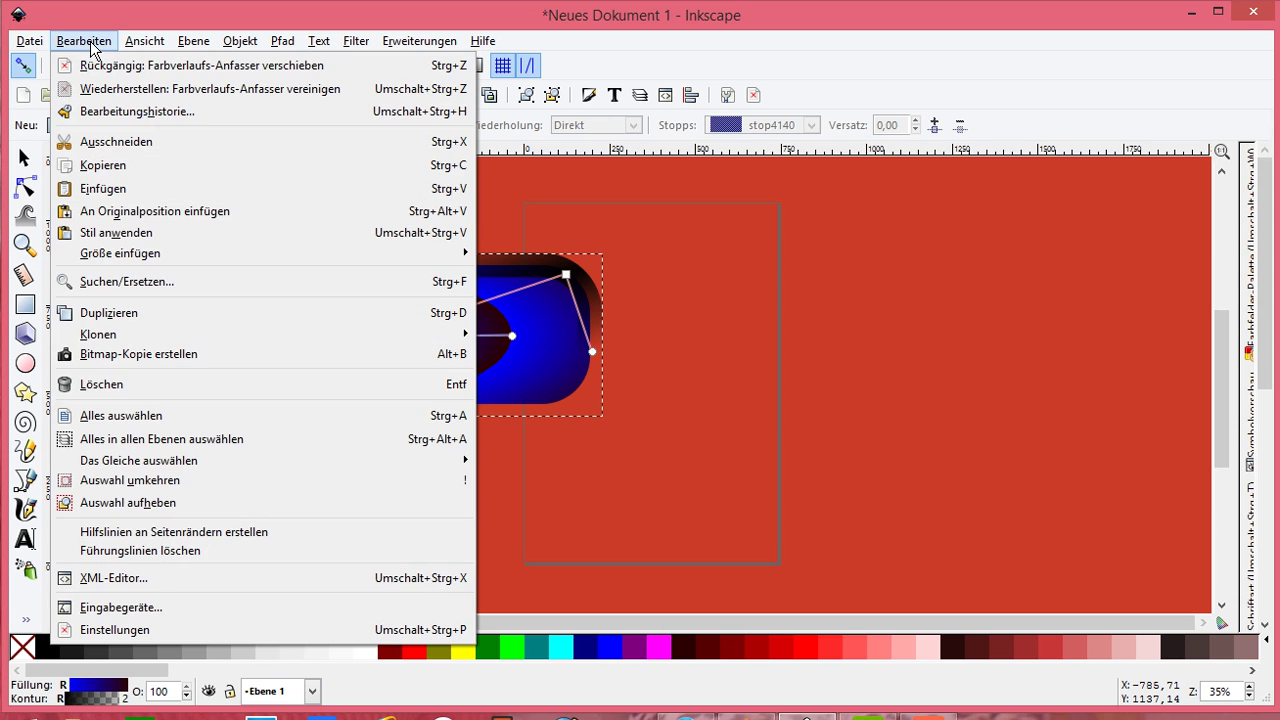
pyautogui.click(95, 65)
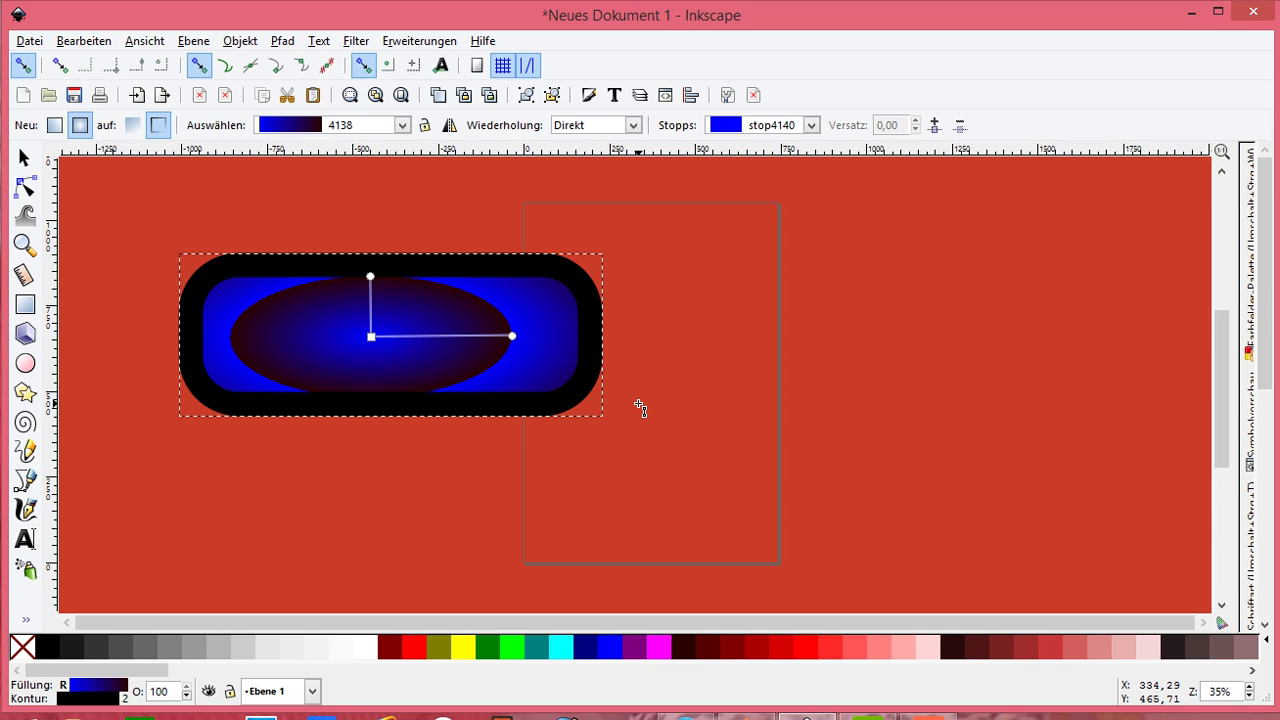
pyautogui.click(687, 414)
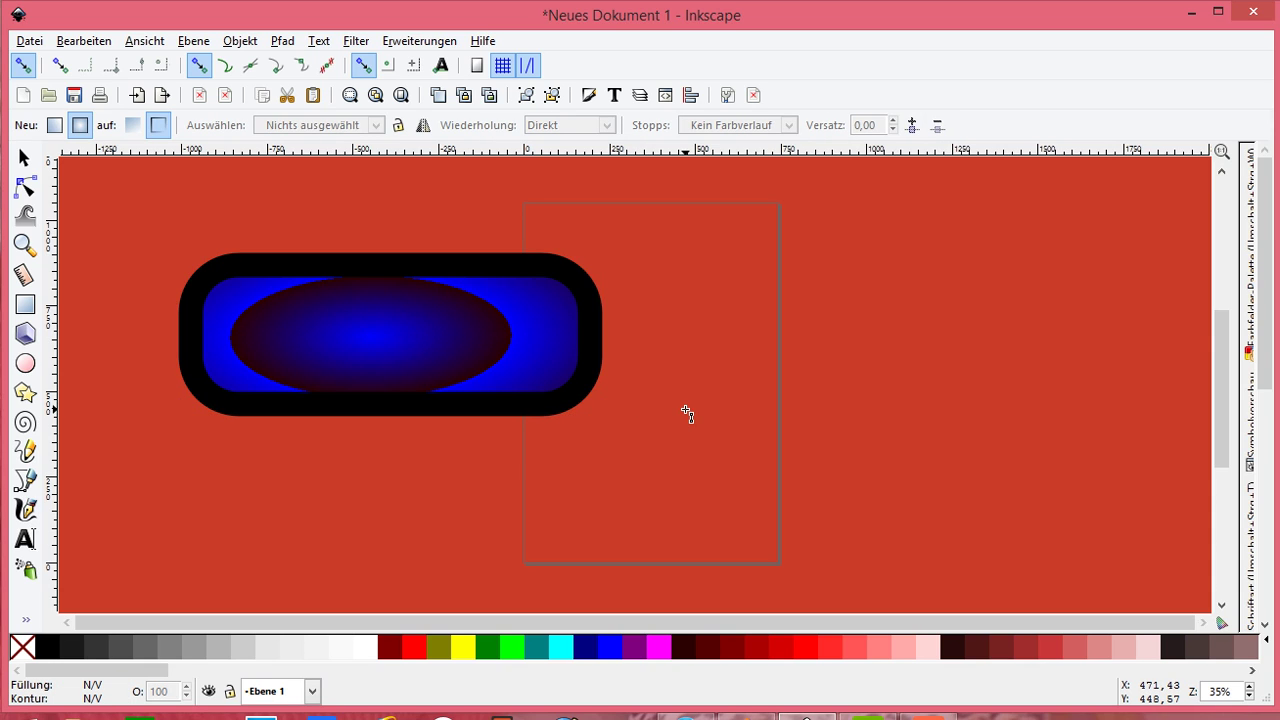